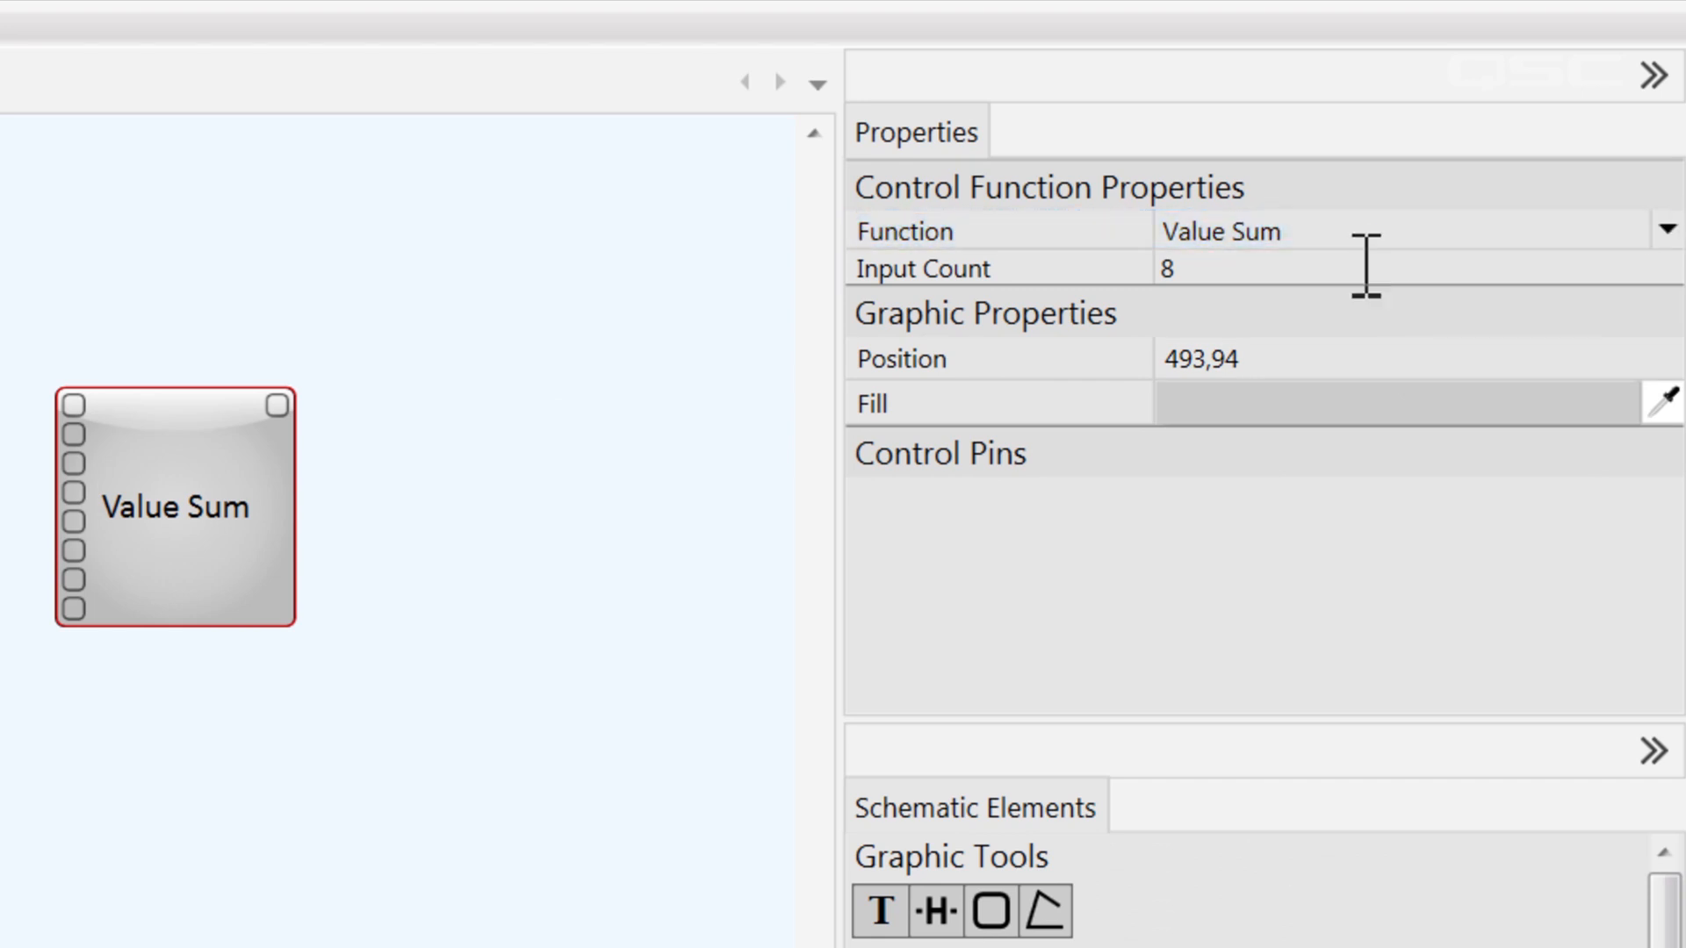
Set the Value Sum block's input count to 6.
click(1352, 276)
text(6)
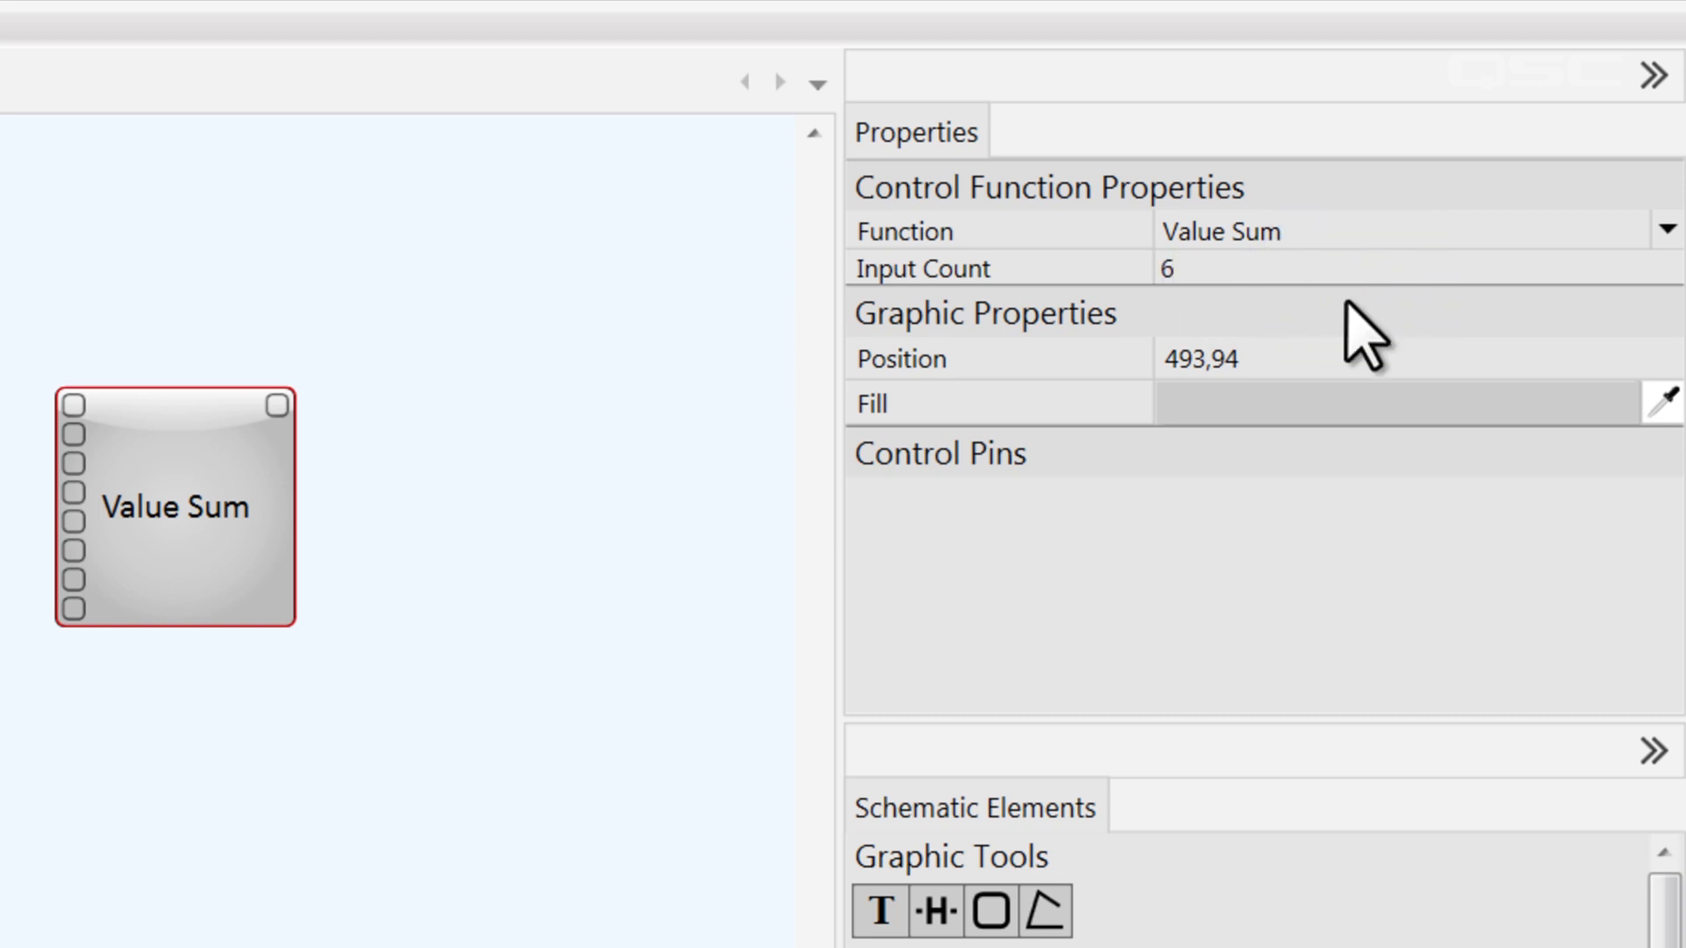
key(Return)
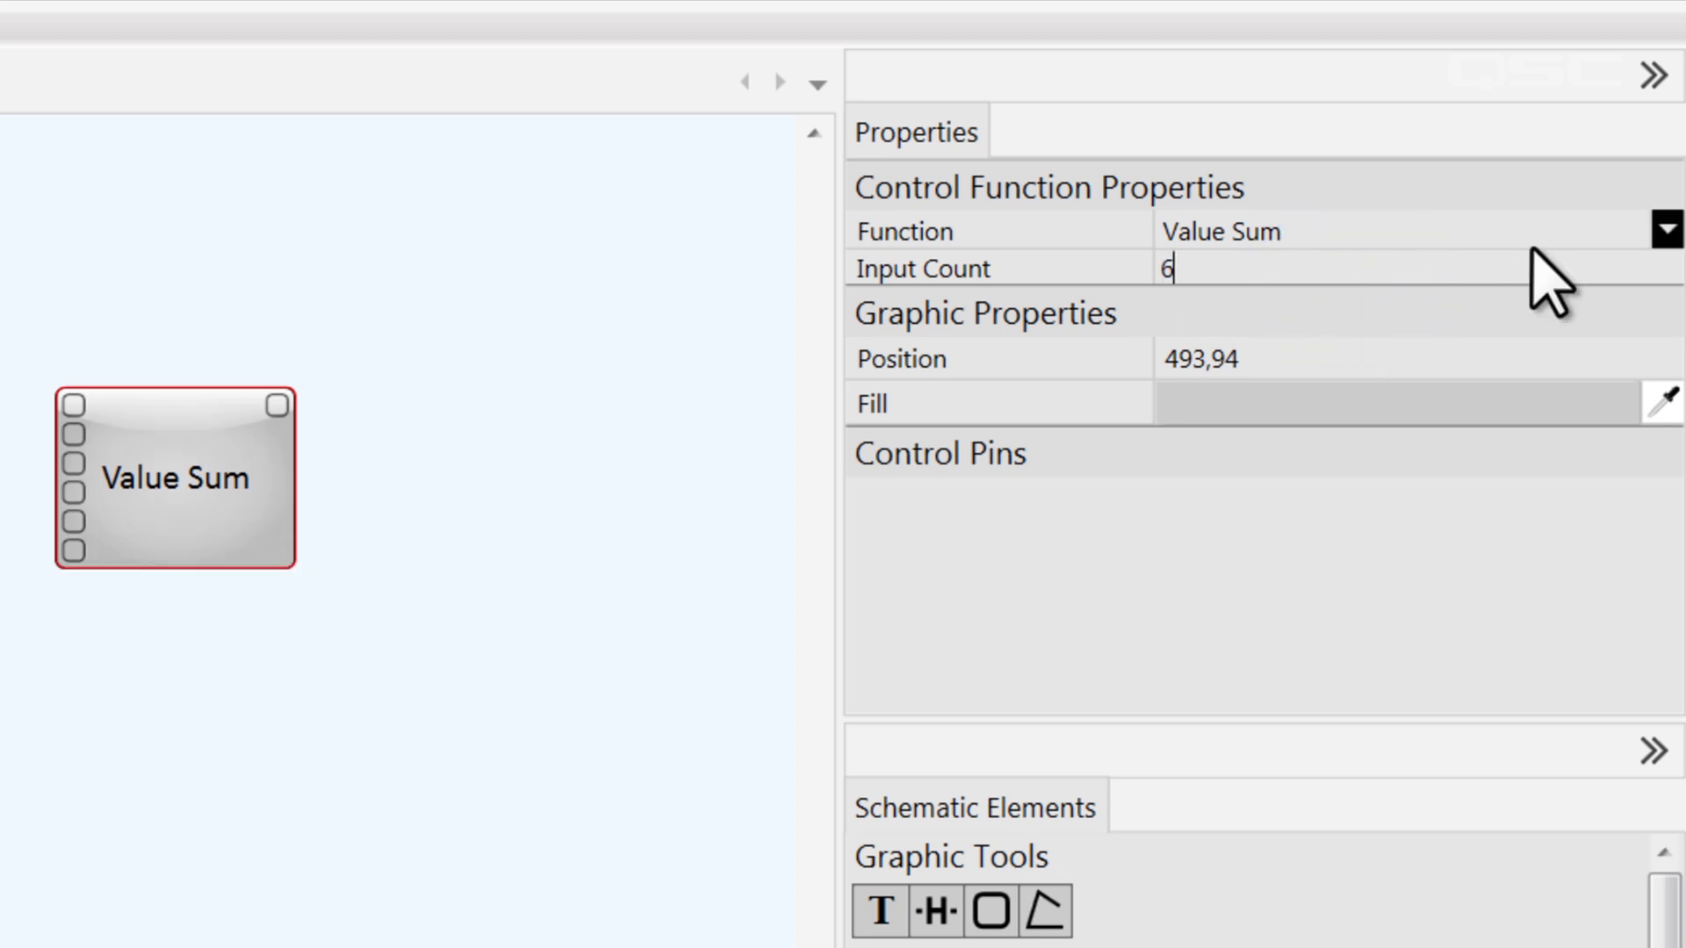
Browse the list of available control functions for the block, including the Position and Value functions.
click(1666, 231)
mouse_move(1662, 678)
mouse_down()
mouse_move(1657, 516)
mouse_move(1647, 694)
mouse_up()
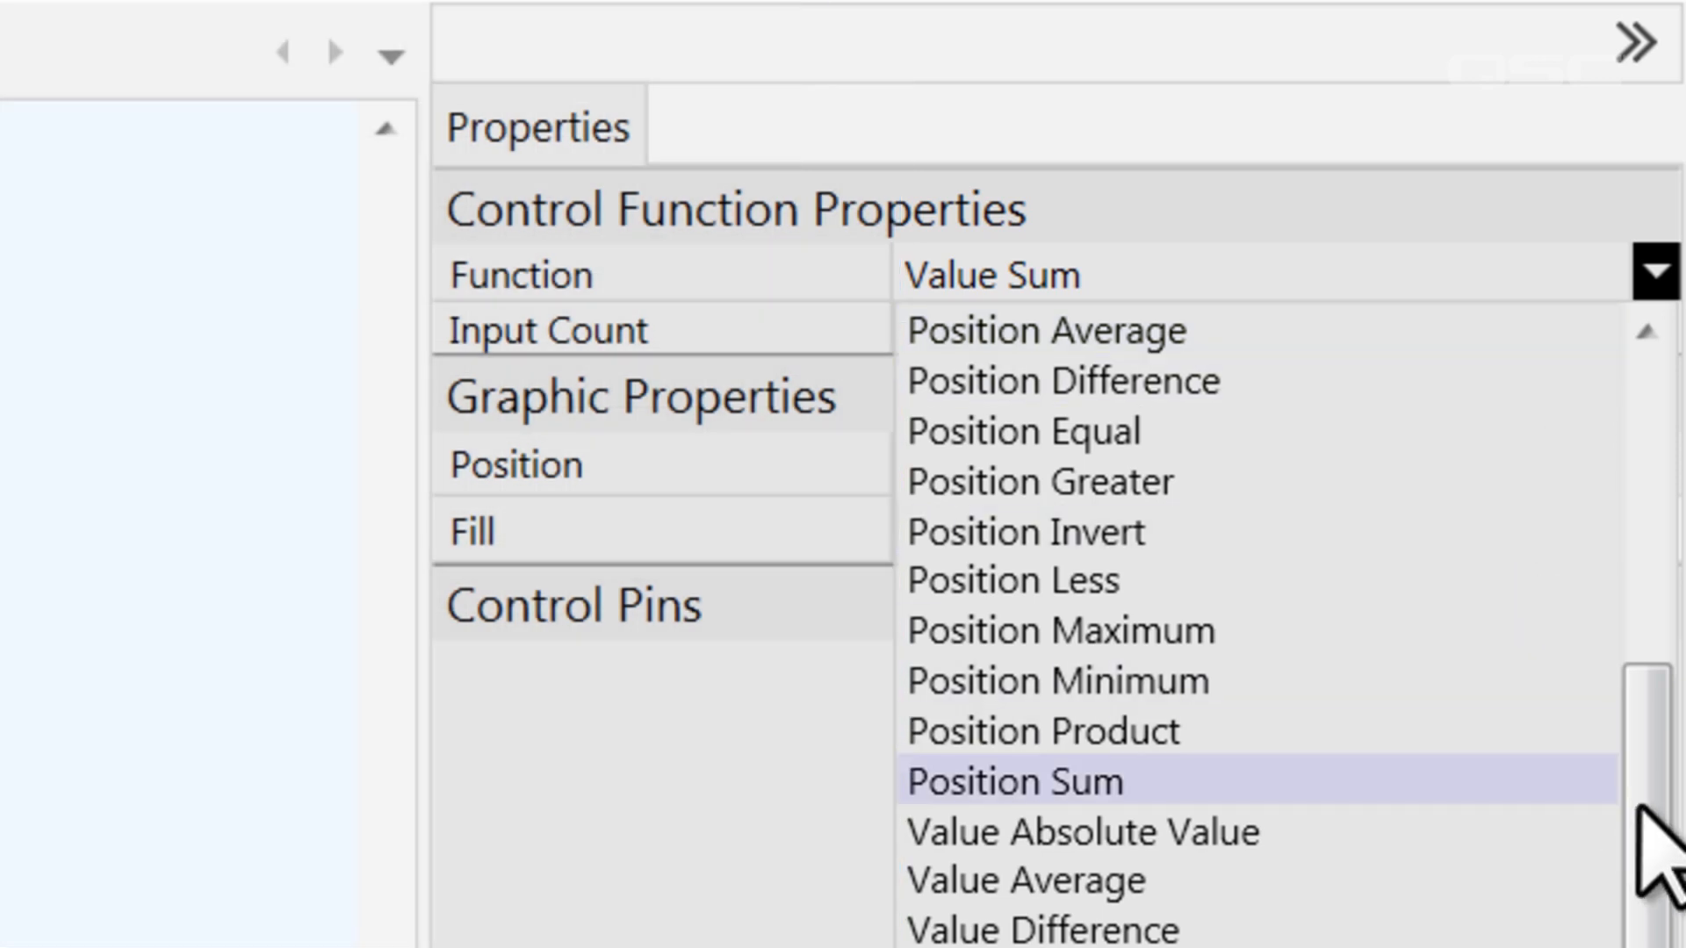
drag(1639, 808, 1558, 343)
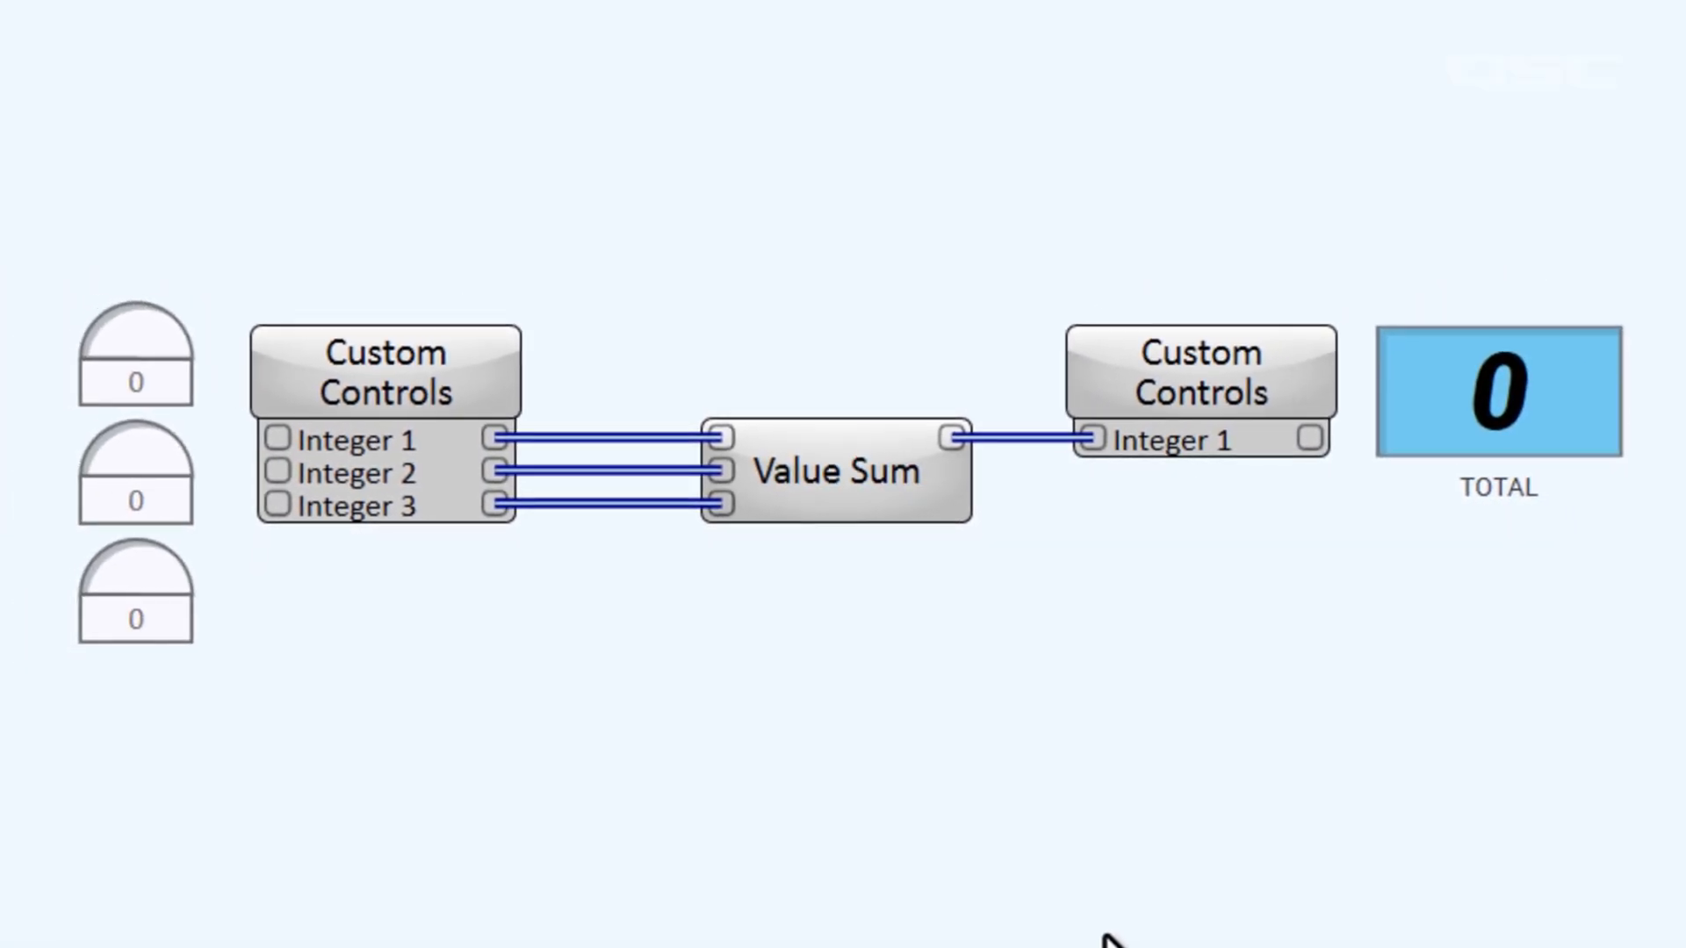
Set the three integer knobs feeding the Value Sum block to 28, 57 and 75.
drag(134, 345, 209, 334)
drag(132, 453, 330, 451)
drag(166, 565, 458, 617)
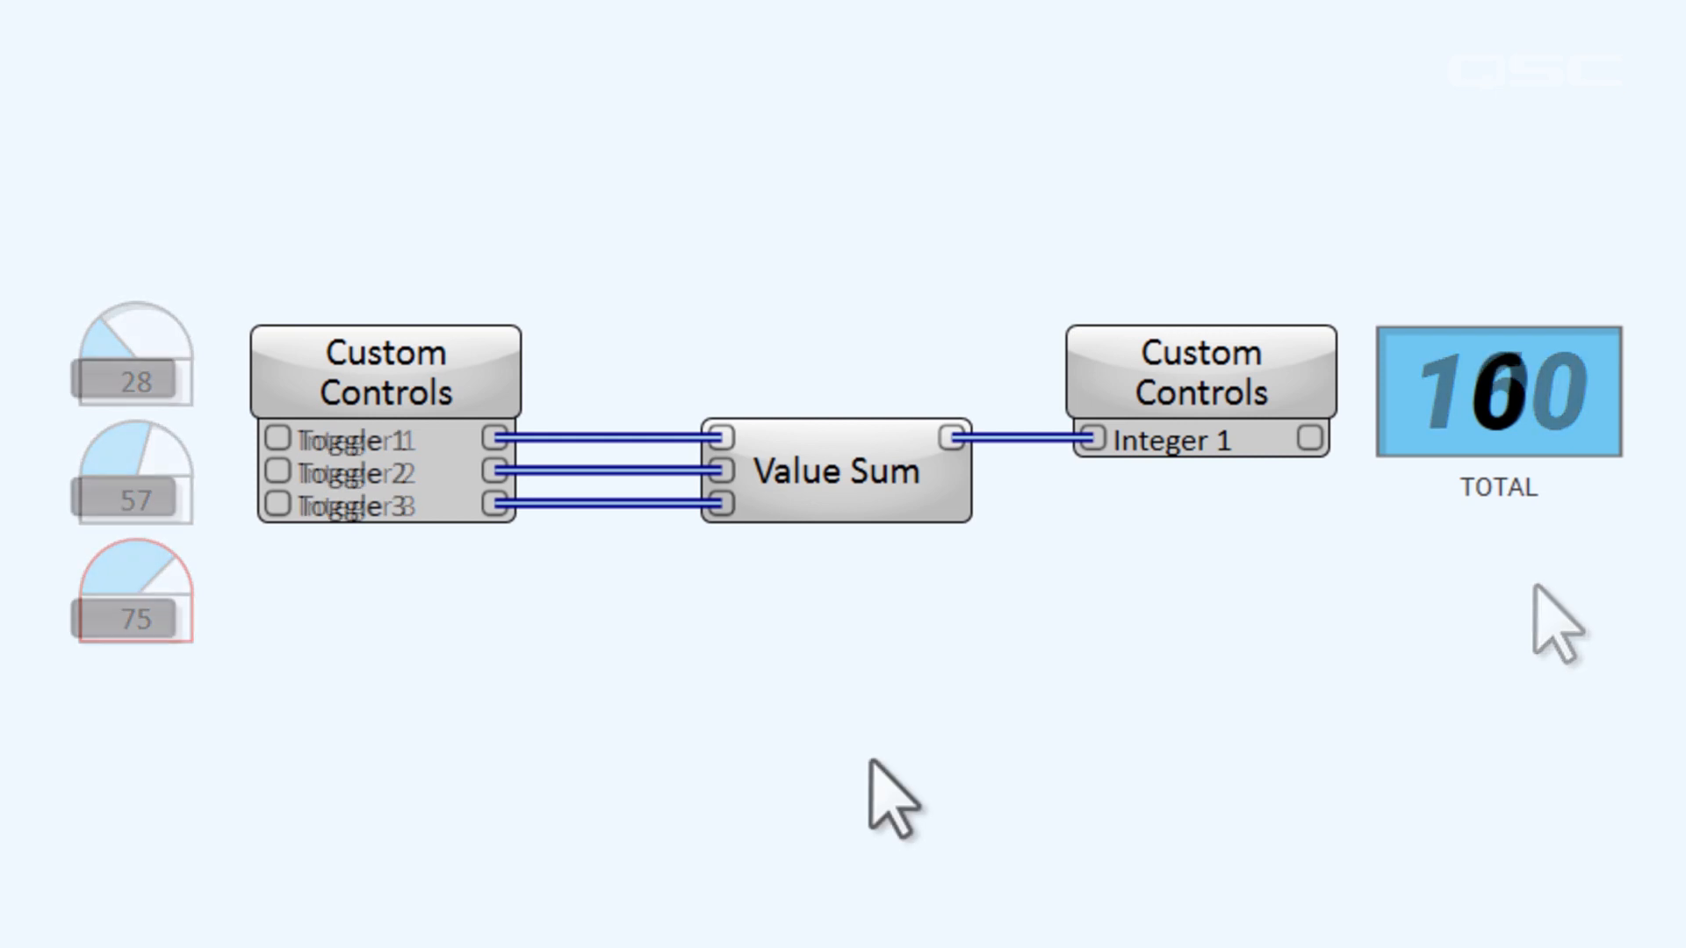
Test the Value Sum block by switching Toggles 1, 2 and 3 on, and switching them off in the order 2, 1, 3.
click(263, 479)
click(145, 379)
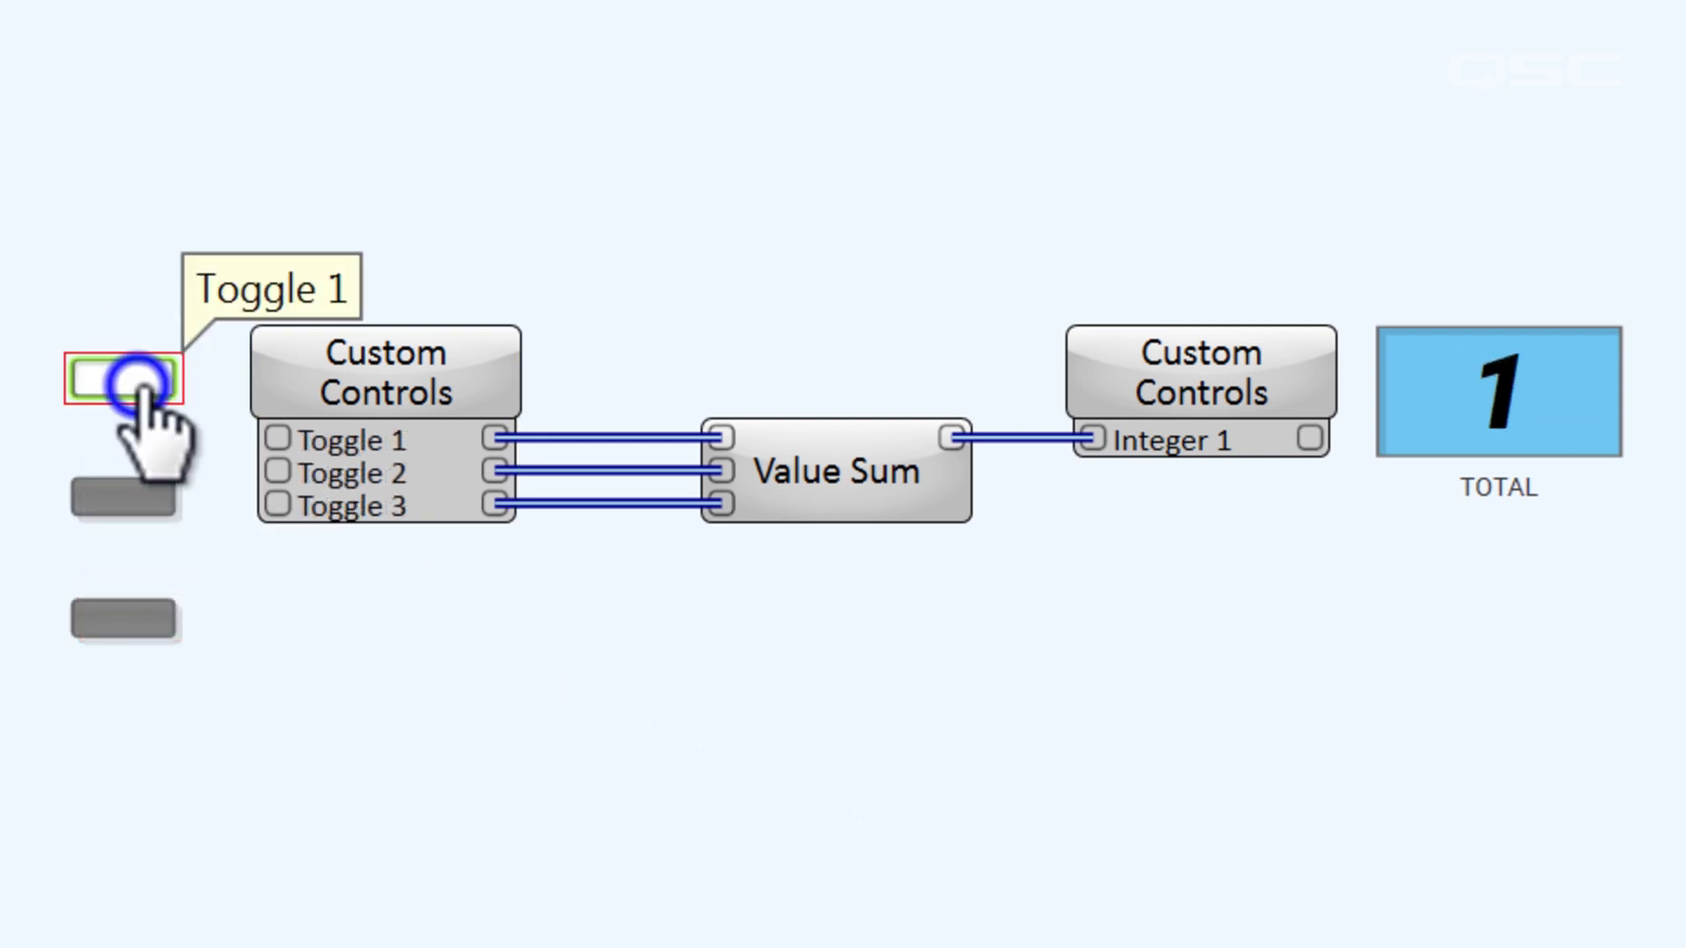
click(165, 499)
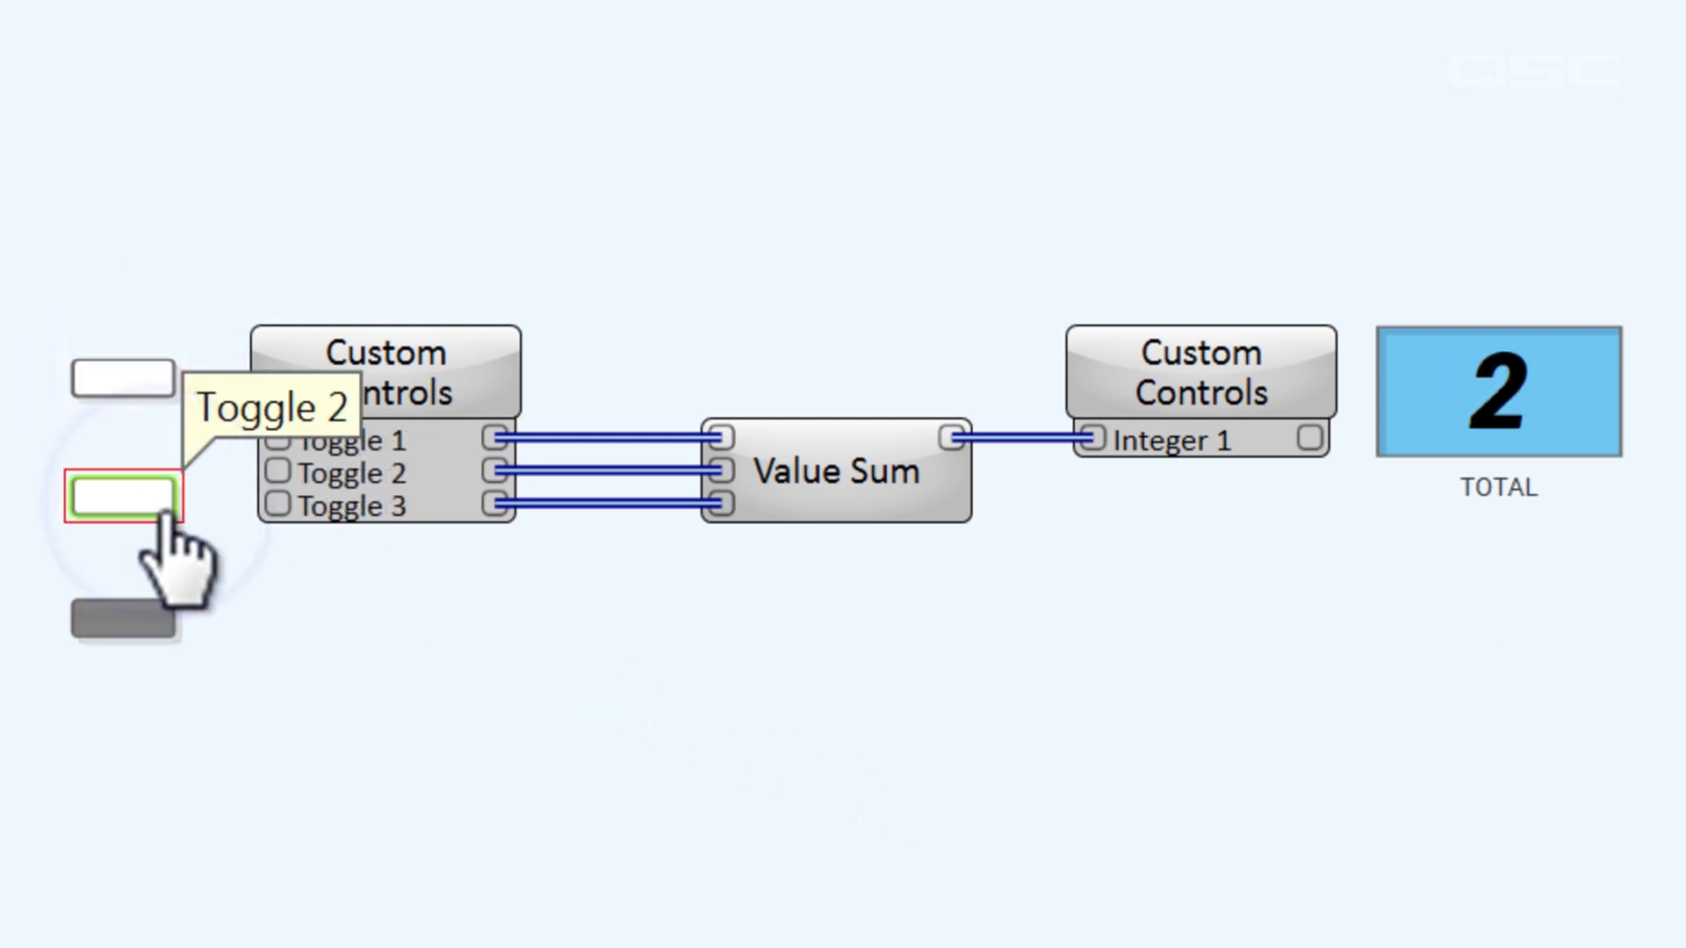
click(163, 619)
click(158, 503)
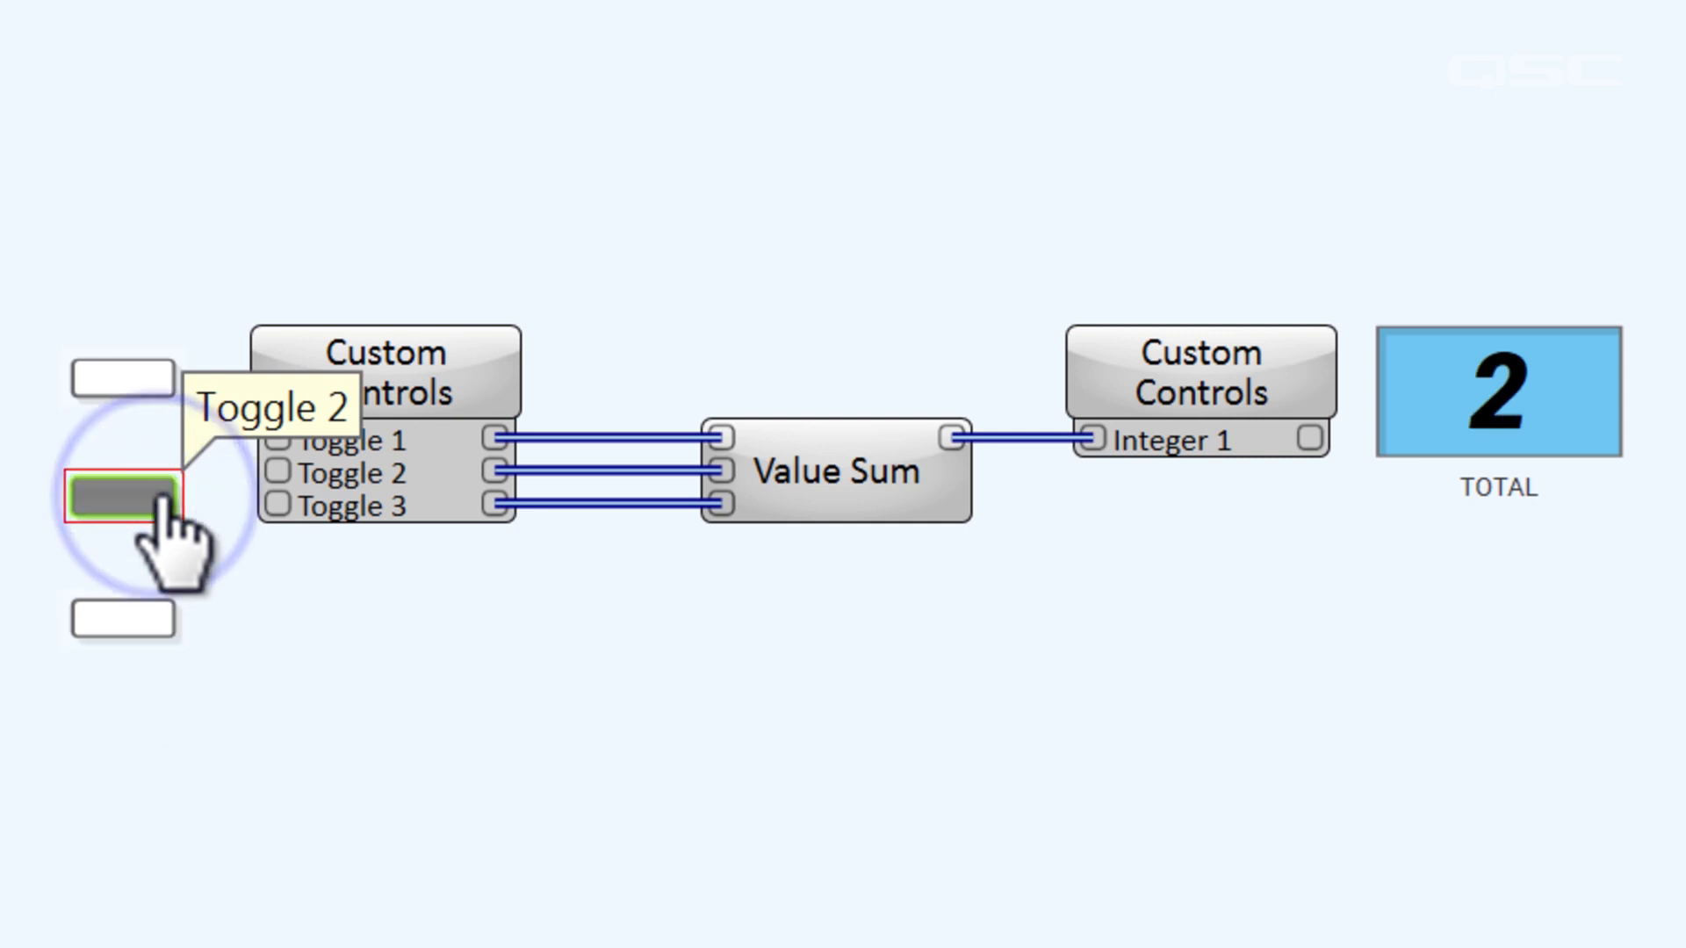
click(140, 373)
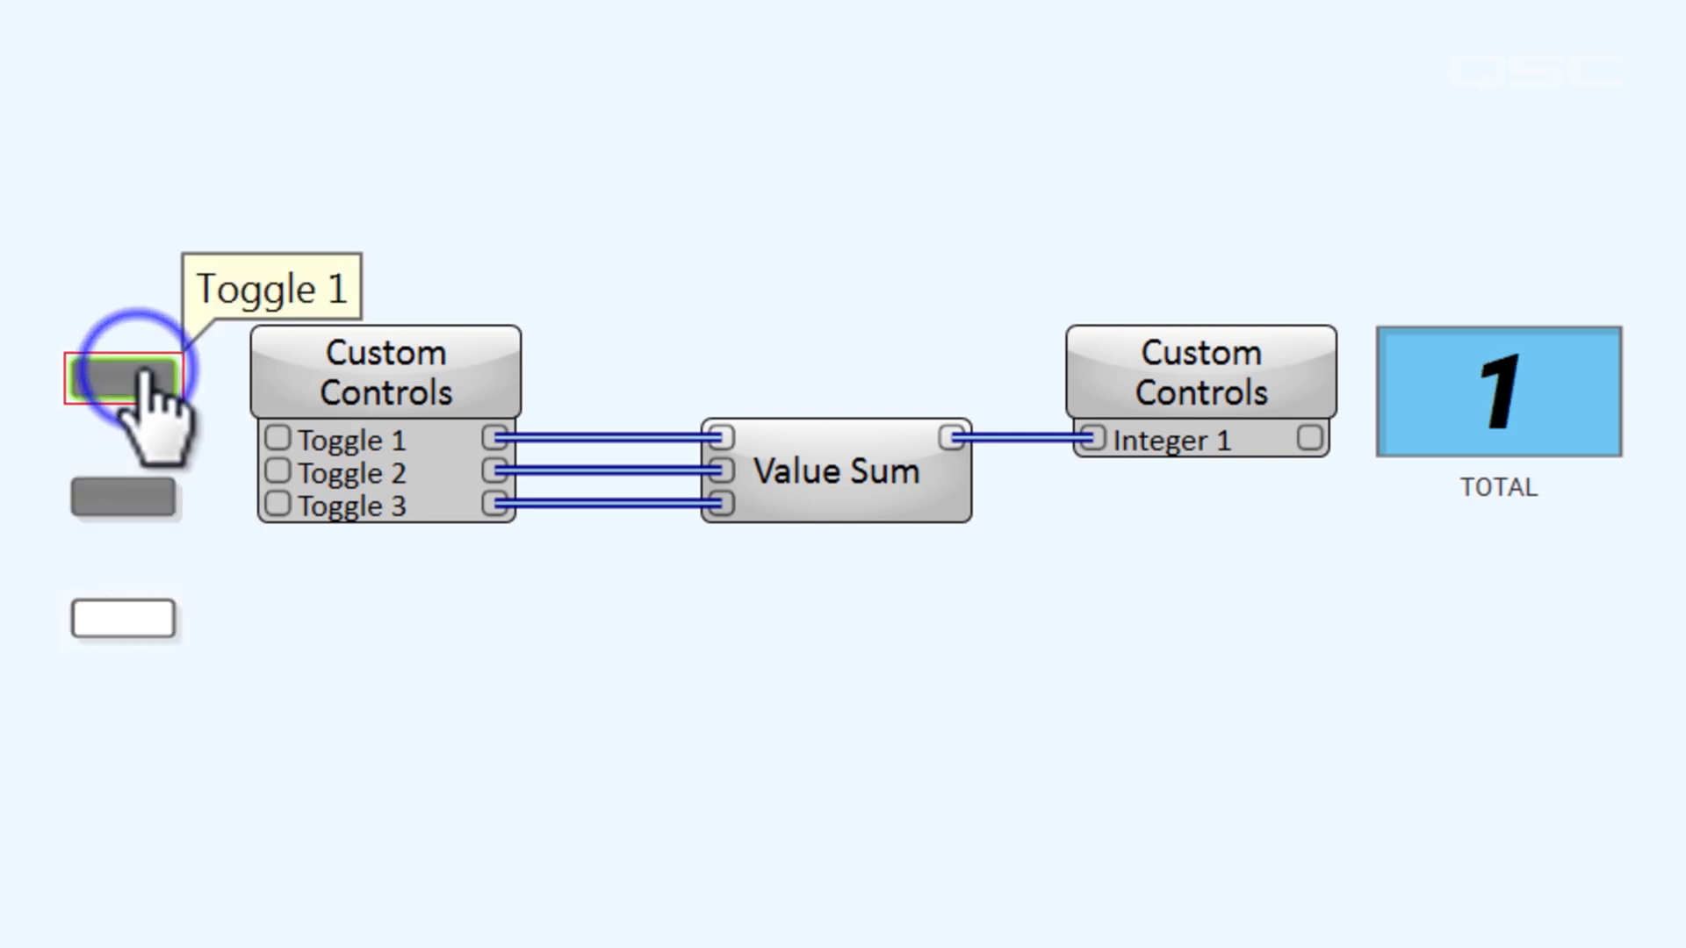
click(145, 625)
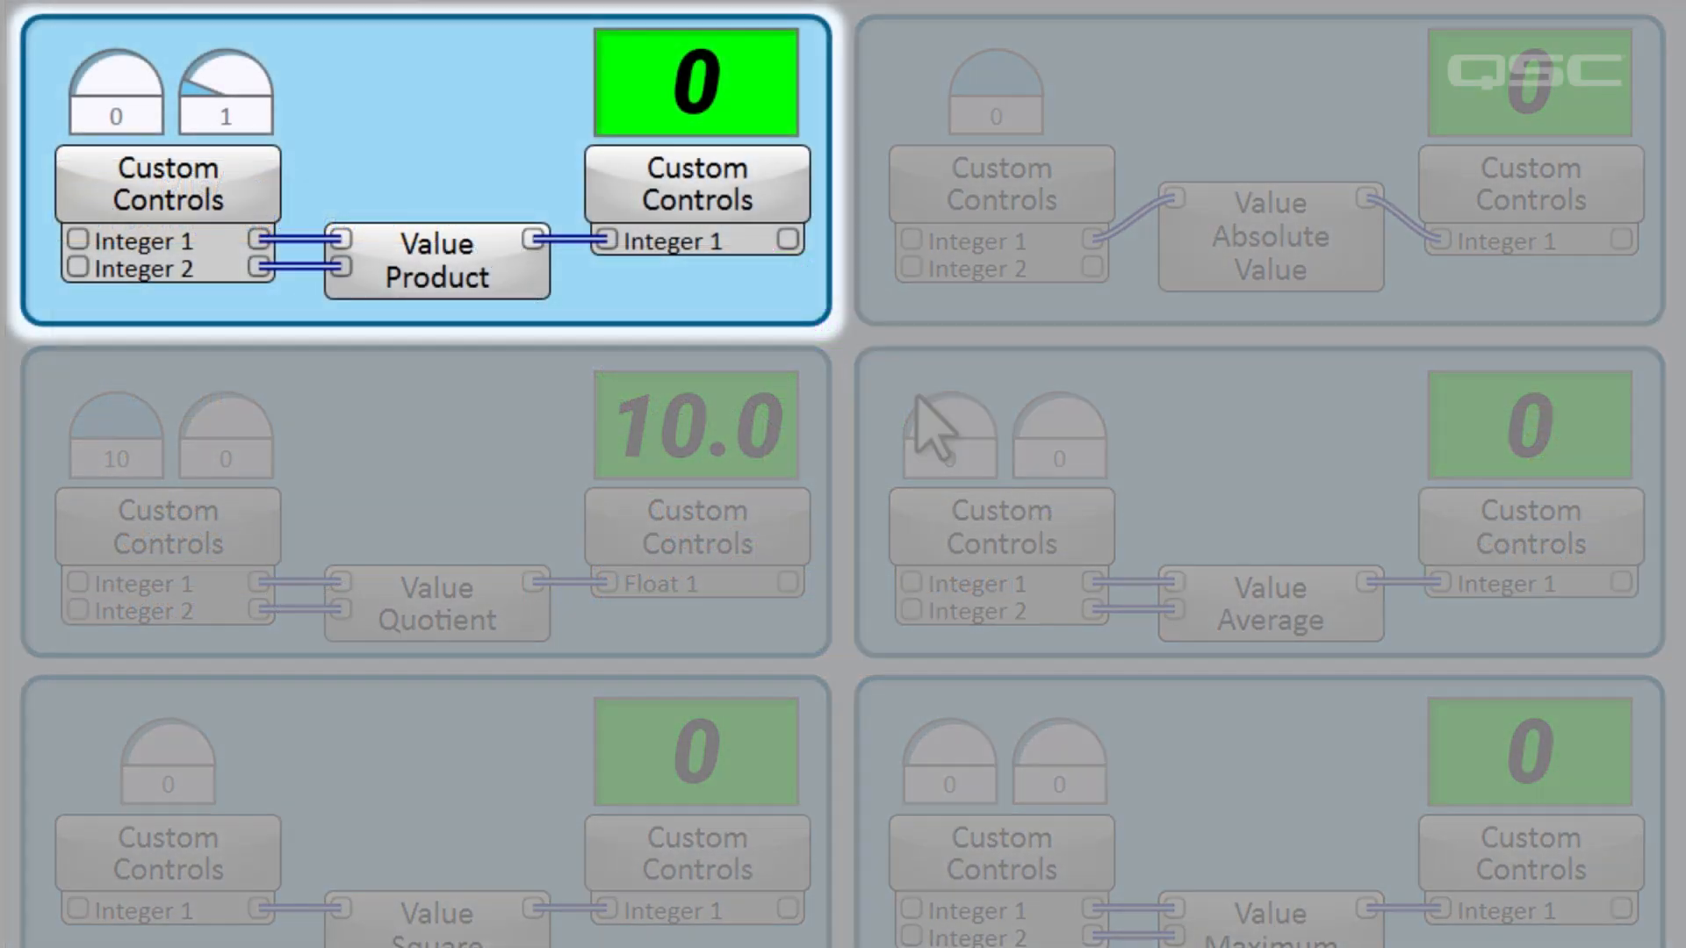
Set the Value Product knobs to 5 and 6, and the Value Quotient's second knob to 5.
drag(111, 86, 232, 84)
drag(232, 84, 351, 83)
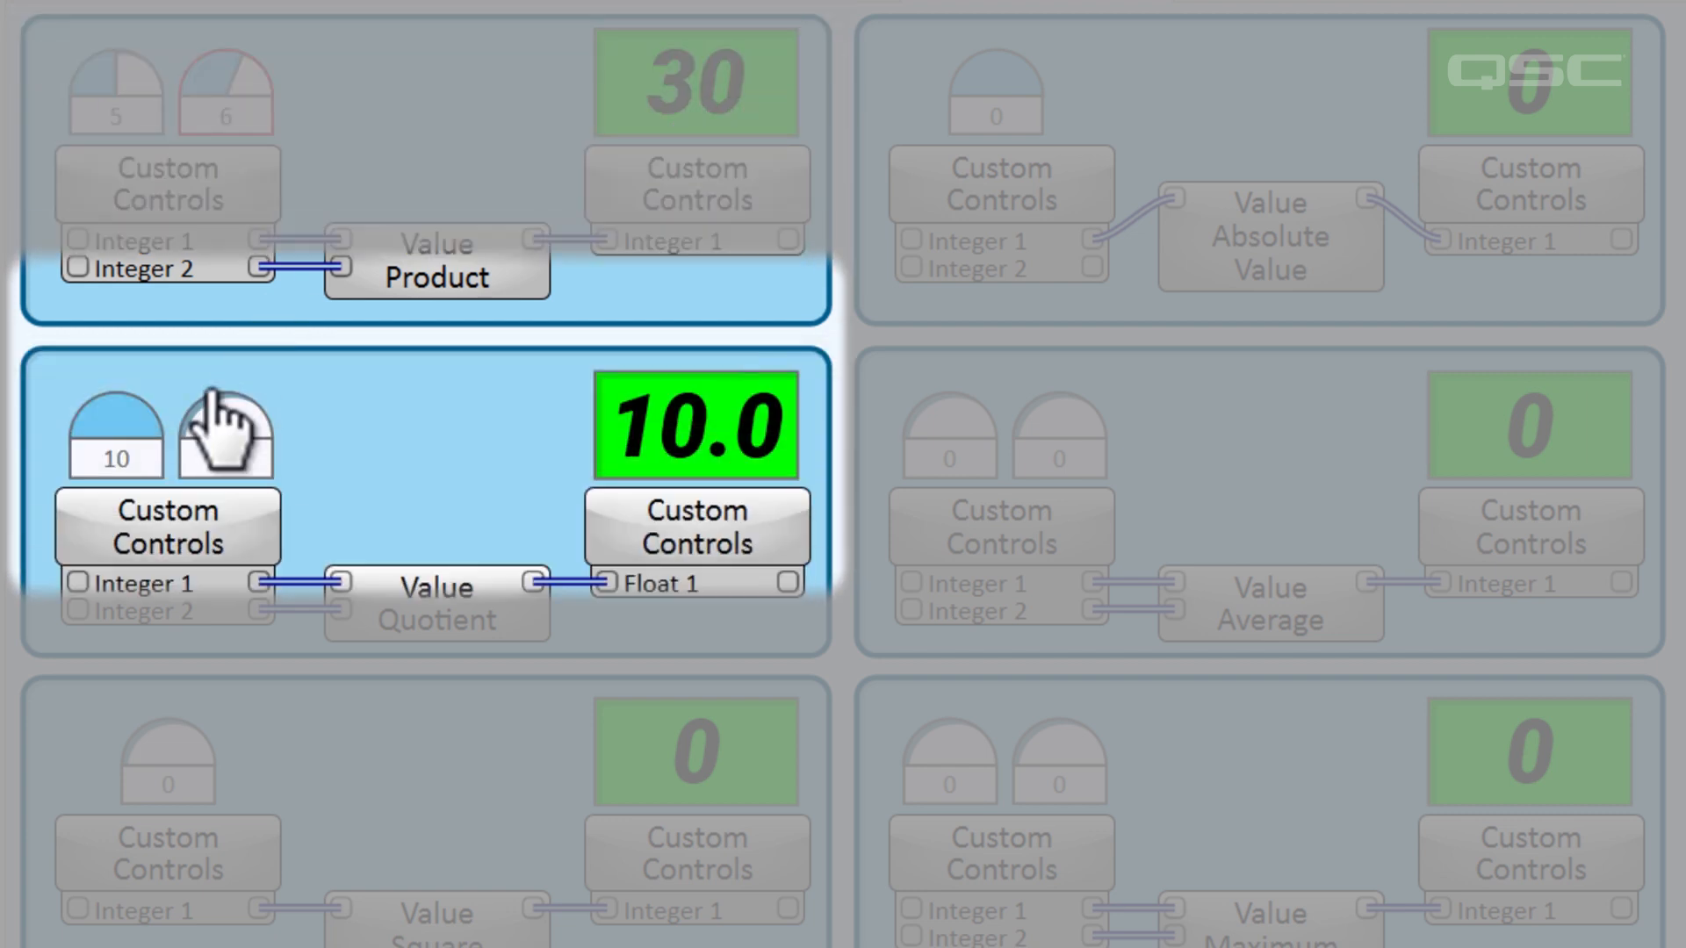
drag(245, 448, 368, 457)
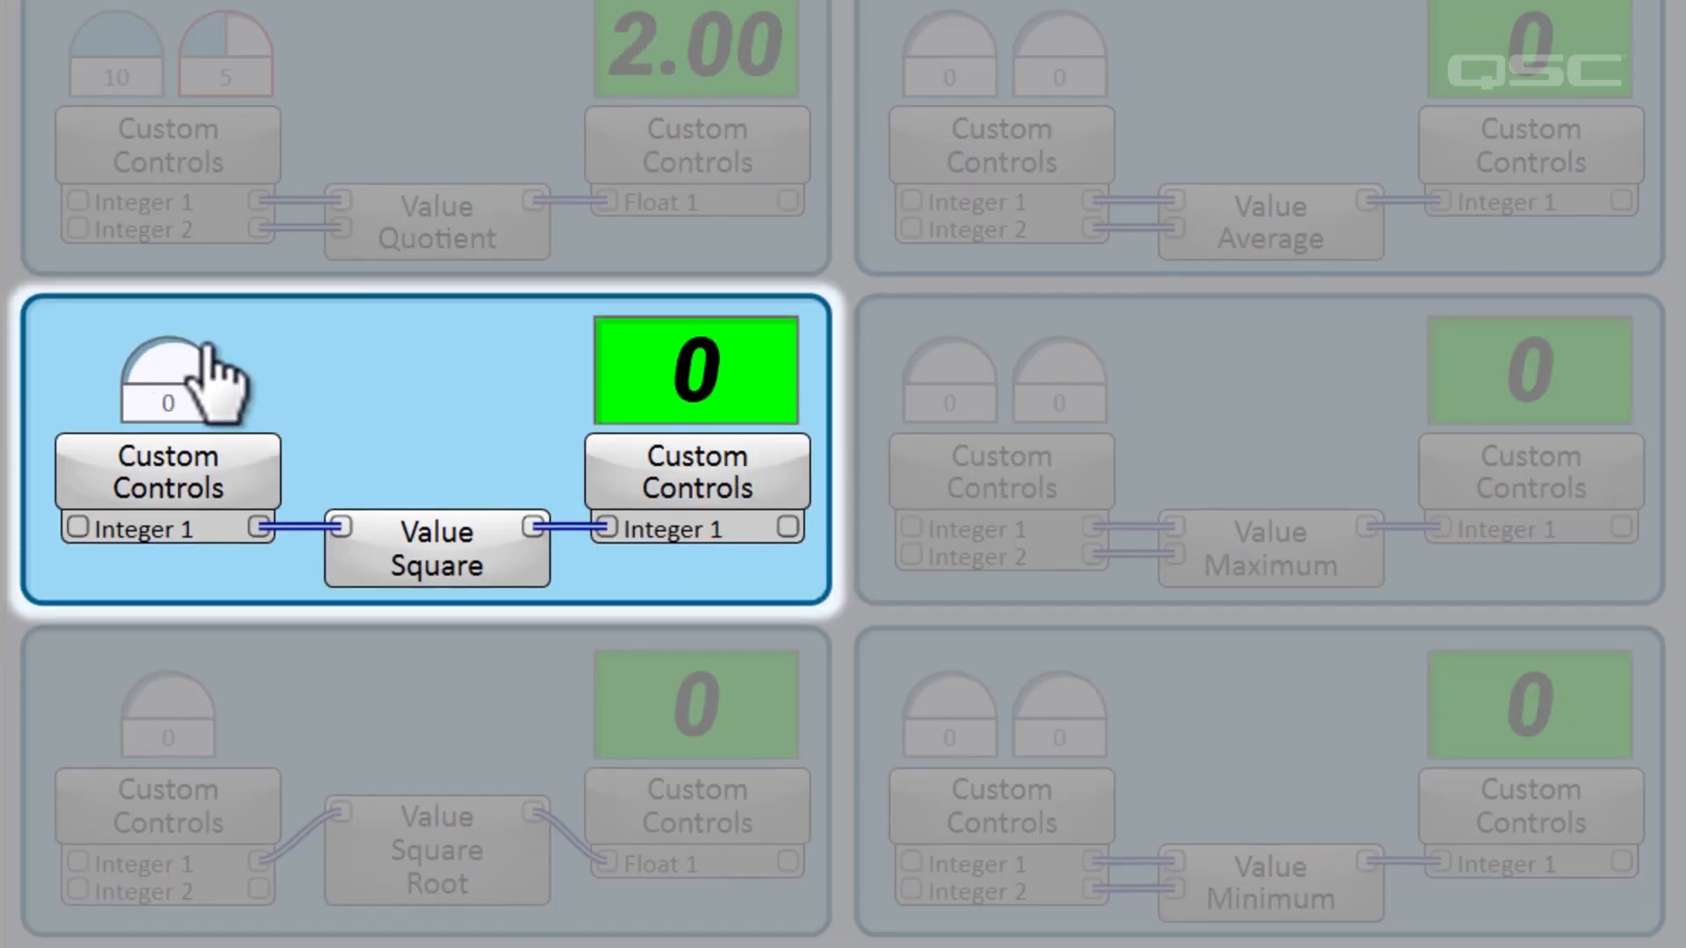
Set the Value Square knob to 6 and the Value Absolute Value knob to -8, and raise the Value Square Root knob.
drag(176, 351, 299, 403)
drag(232, 619, 378, 685)
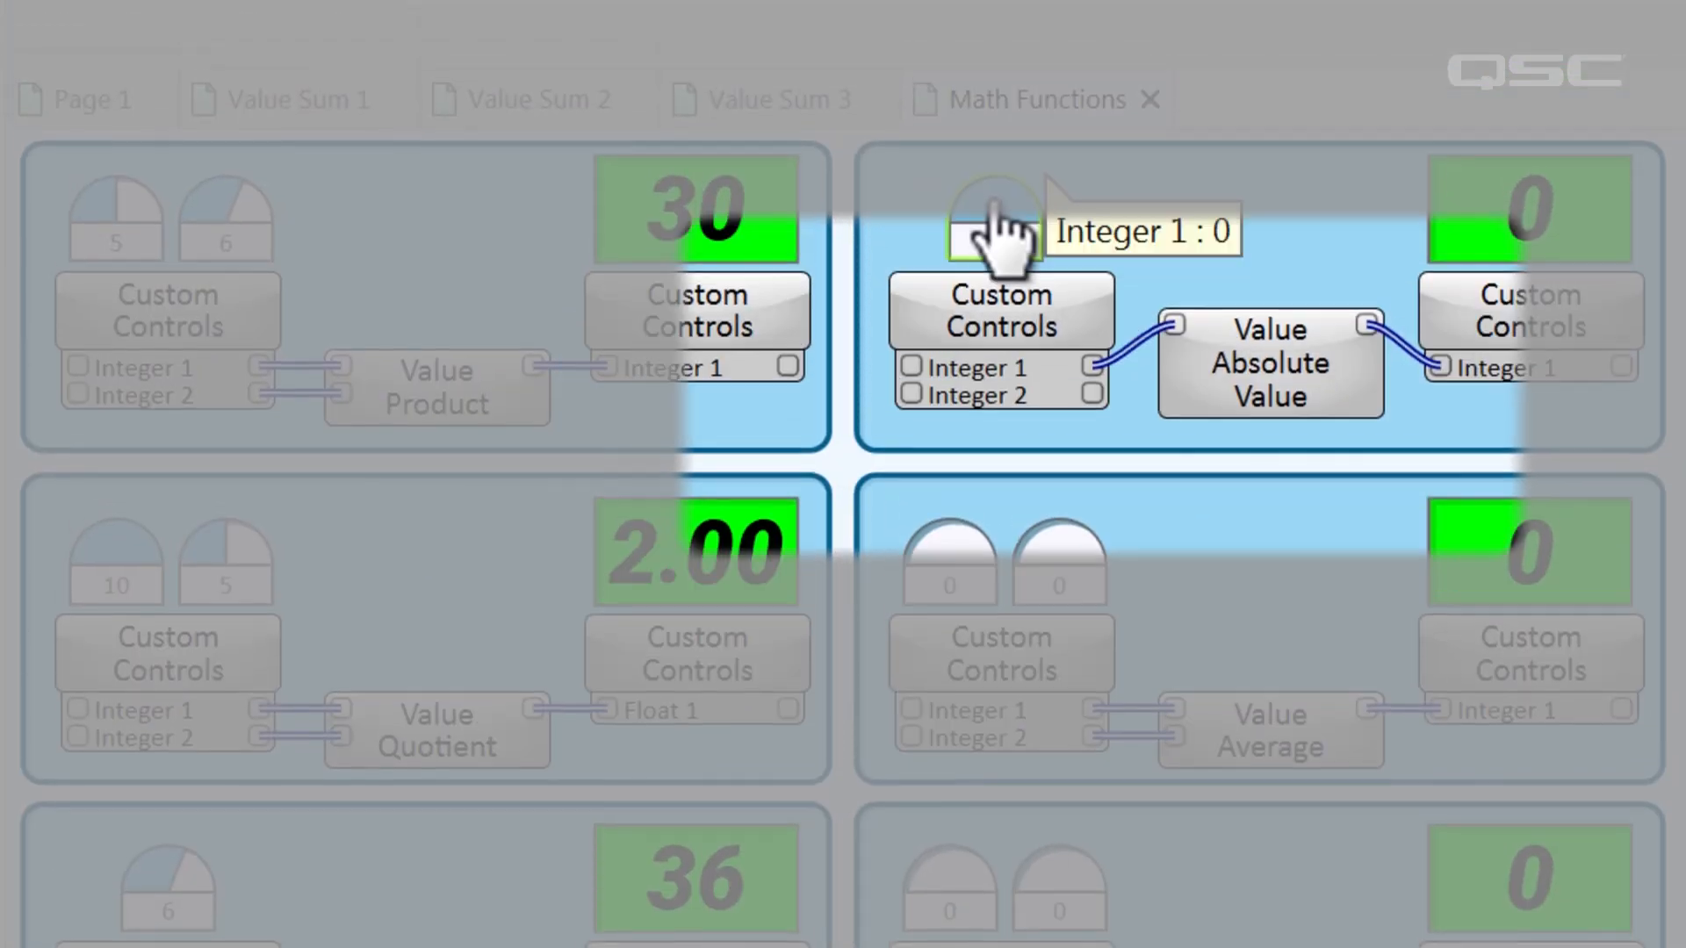
drag(988, 211, 816, 281)
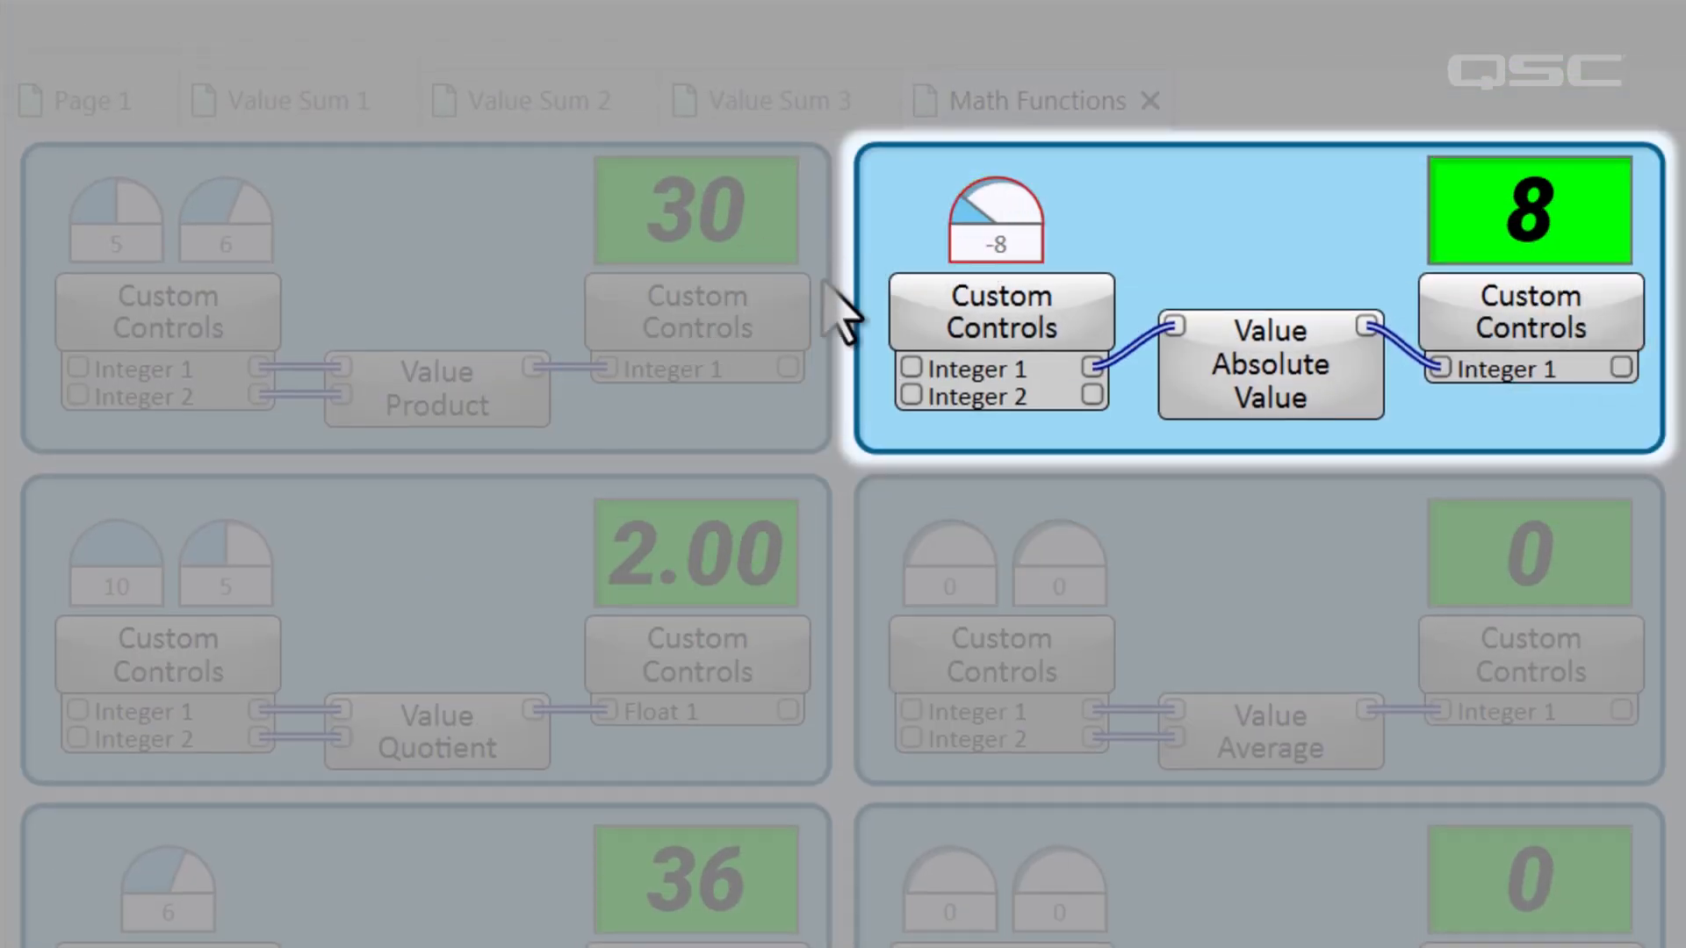
Adjust the input knobs of the Value Average, Value Maximum and Value Minimum examples.
drag(960, 492, 1223, 545)
drag(961, 434, 1102, 425)
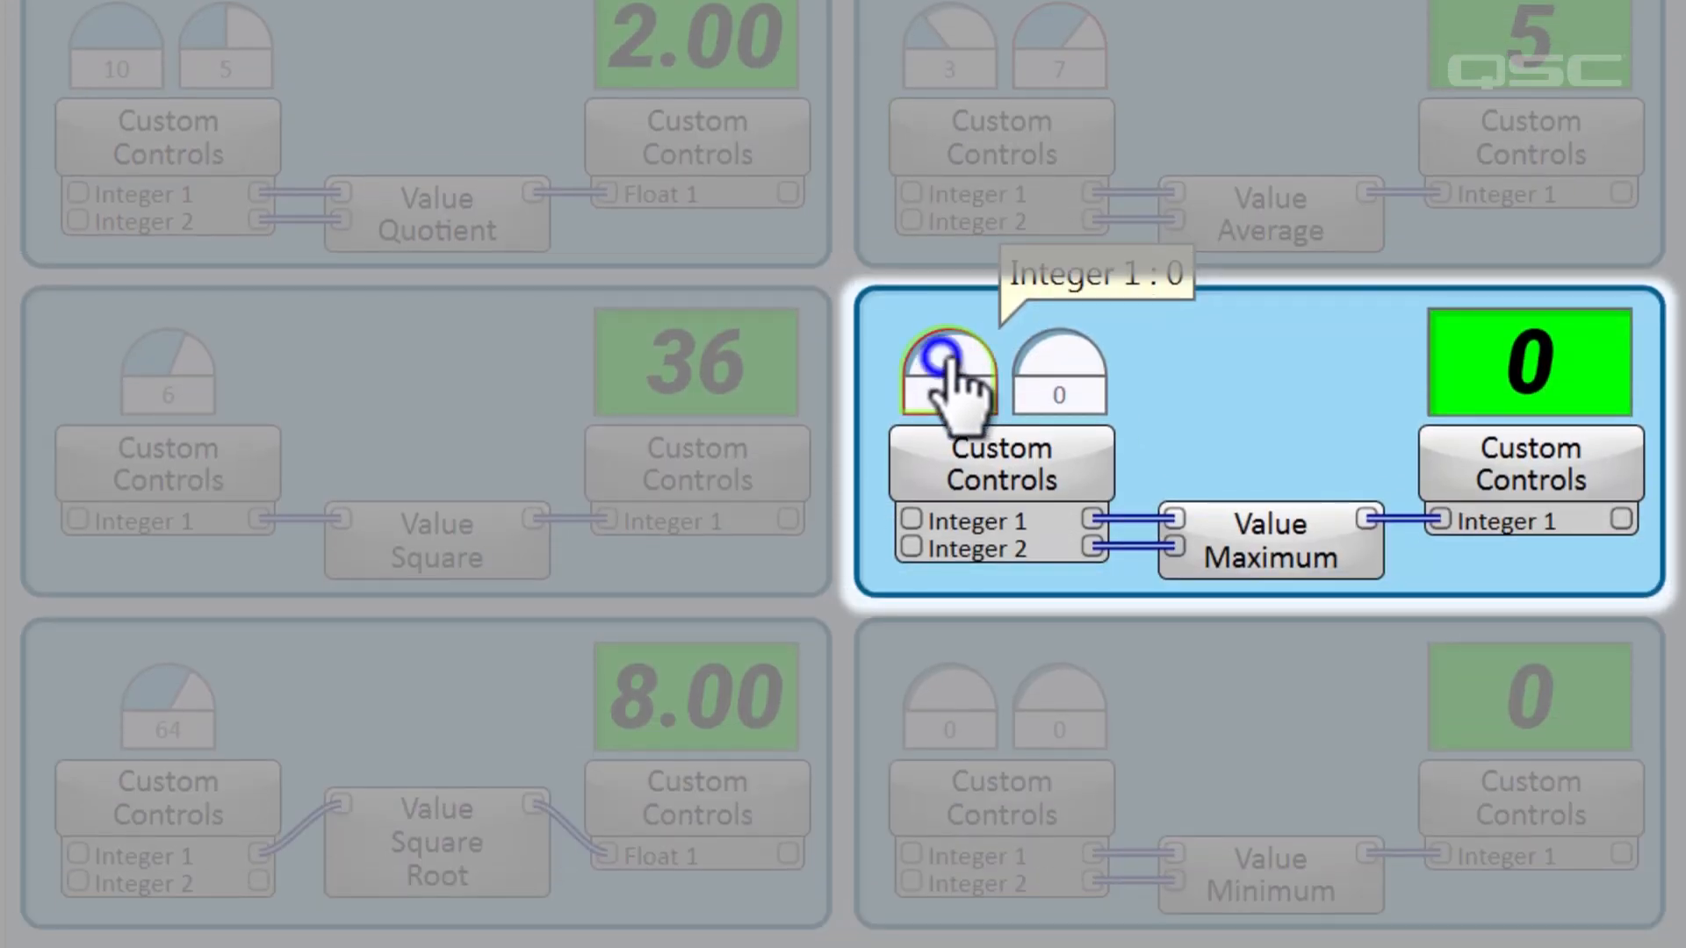
drag(1104, 356, 1274, 360)
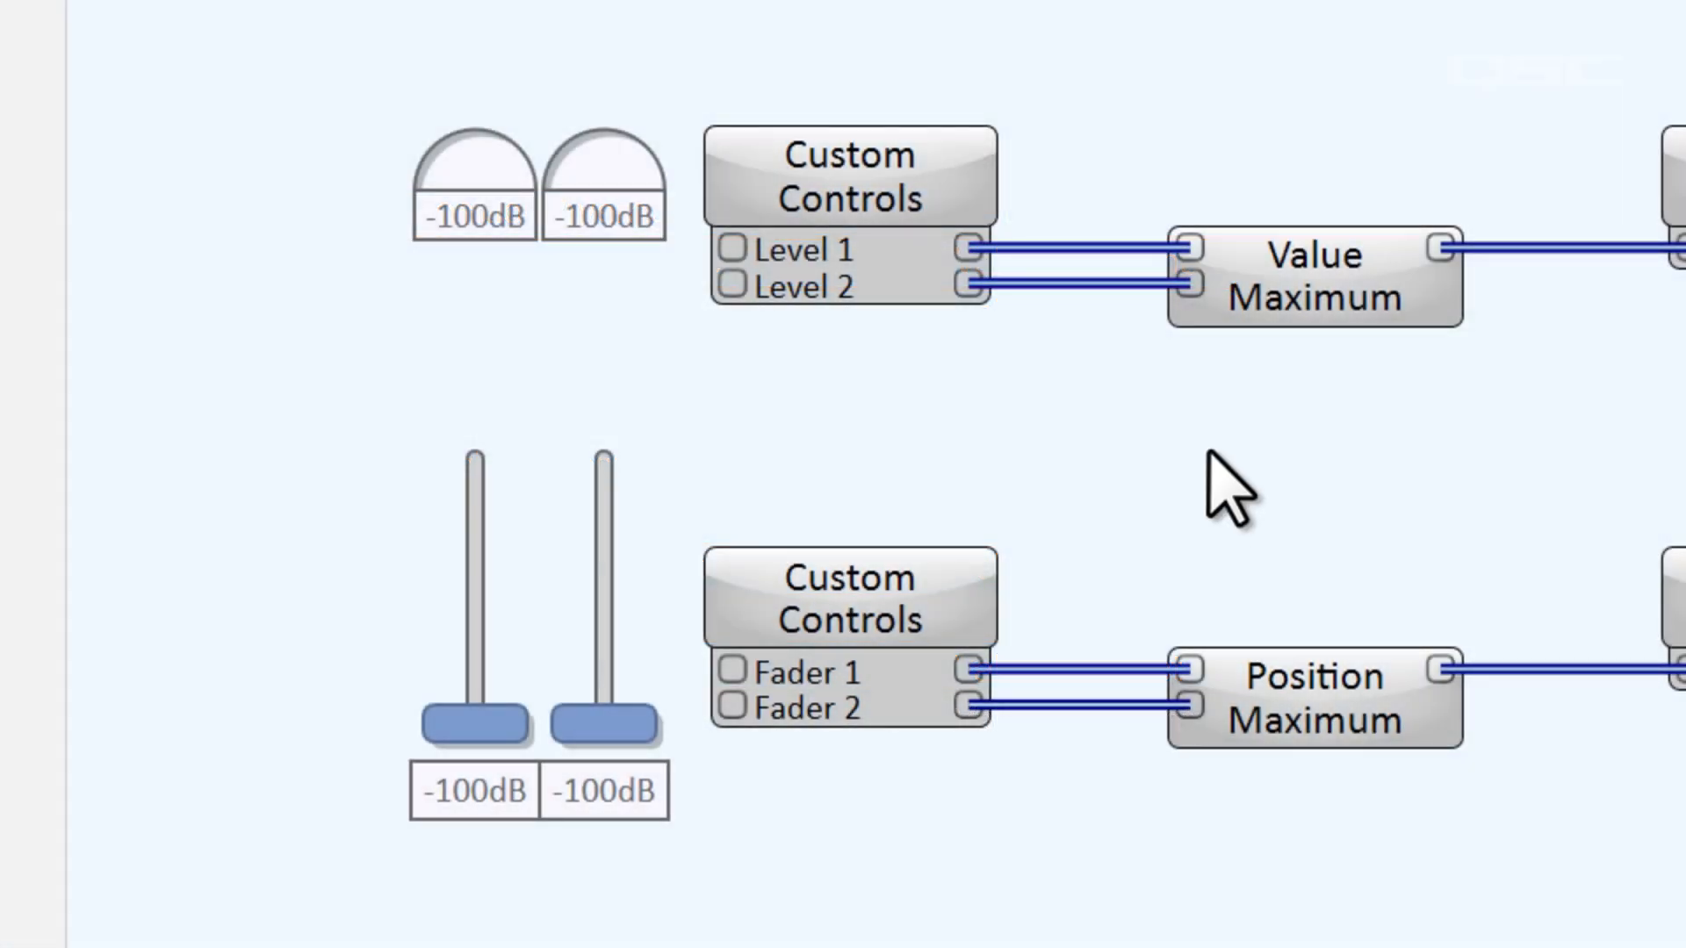
Inspect the controls inside the Custom Controls blocks that feed Value Maximum and Position Maximum, closing each one again.
double_click(806, 176)
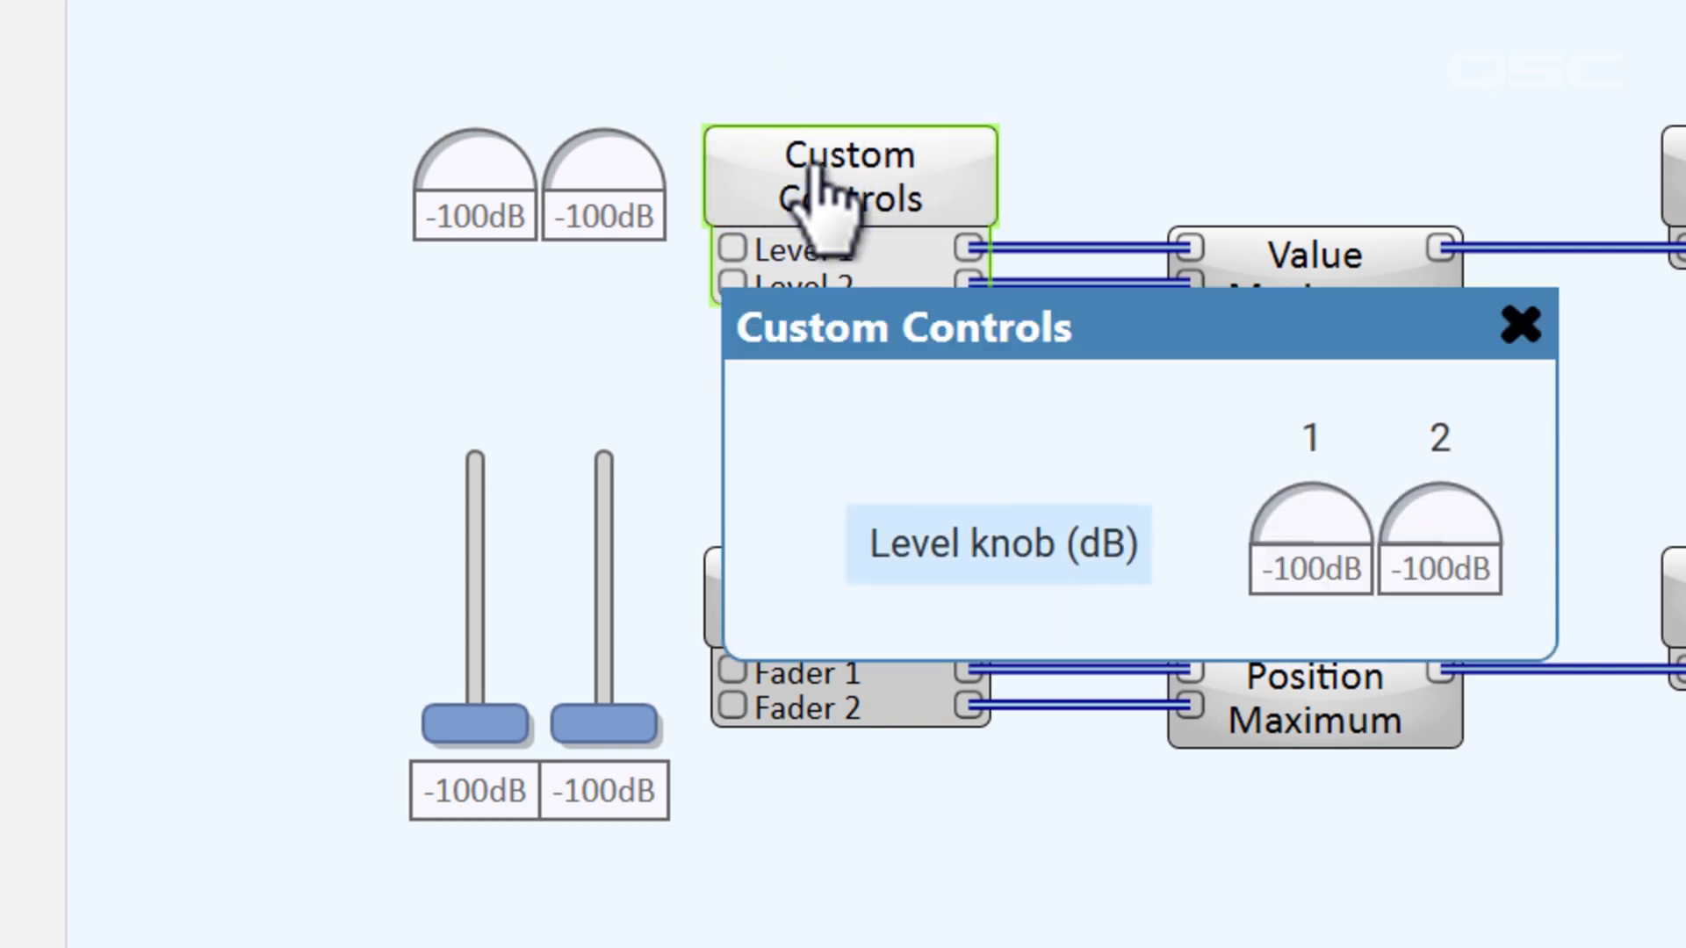
click(1521, 327)
click(833, 595)
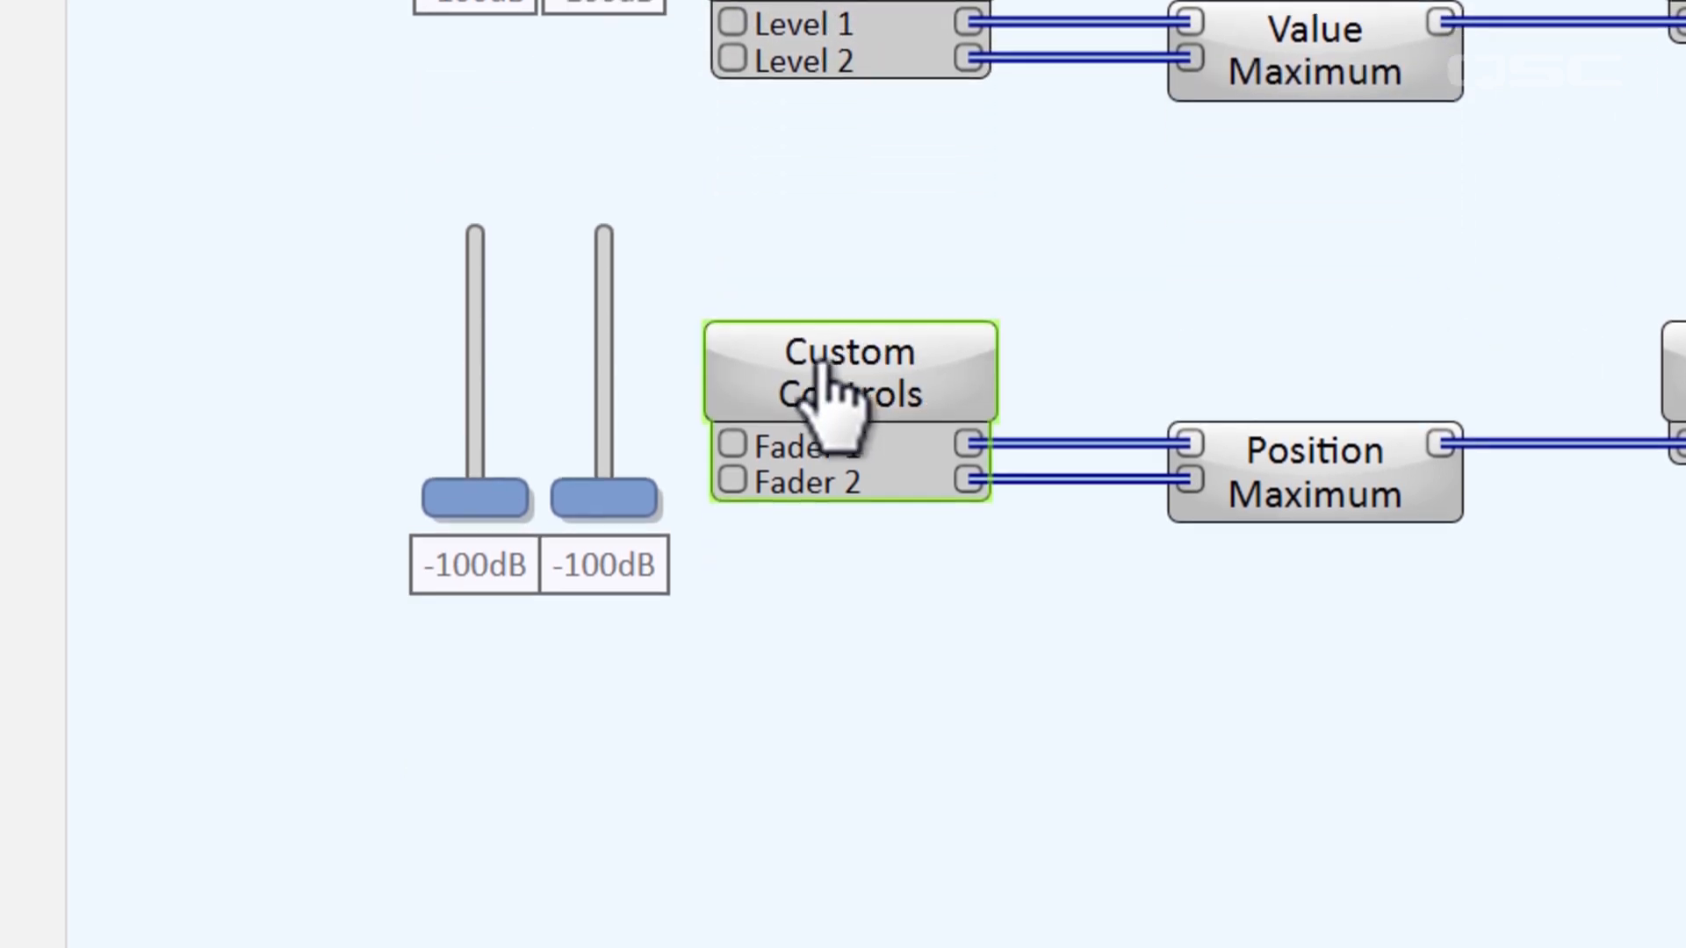
double_click(835, 399)
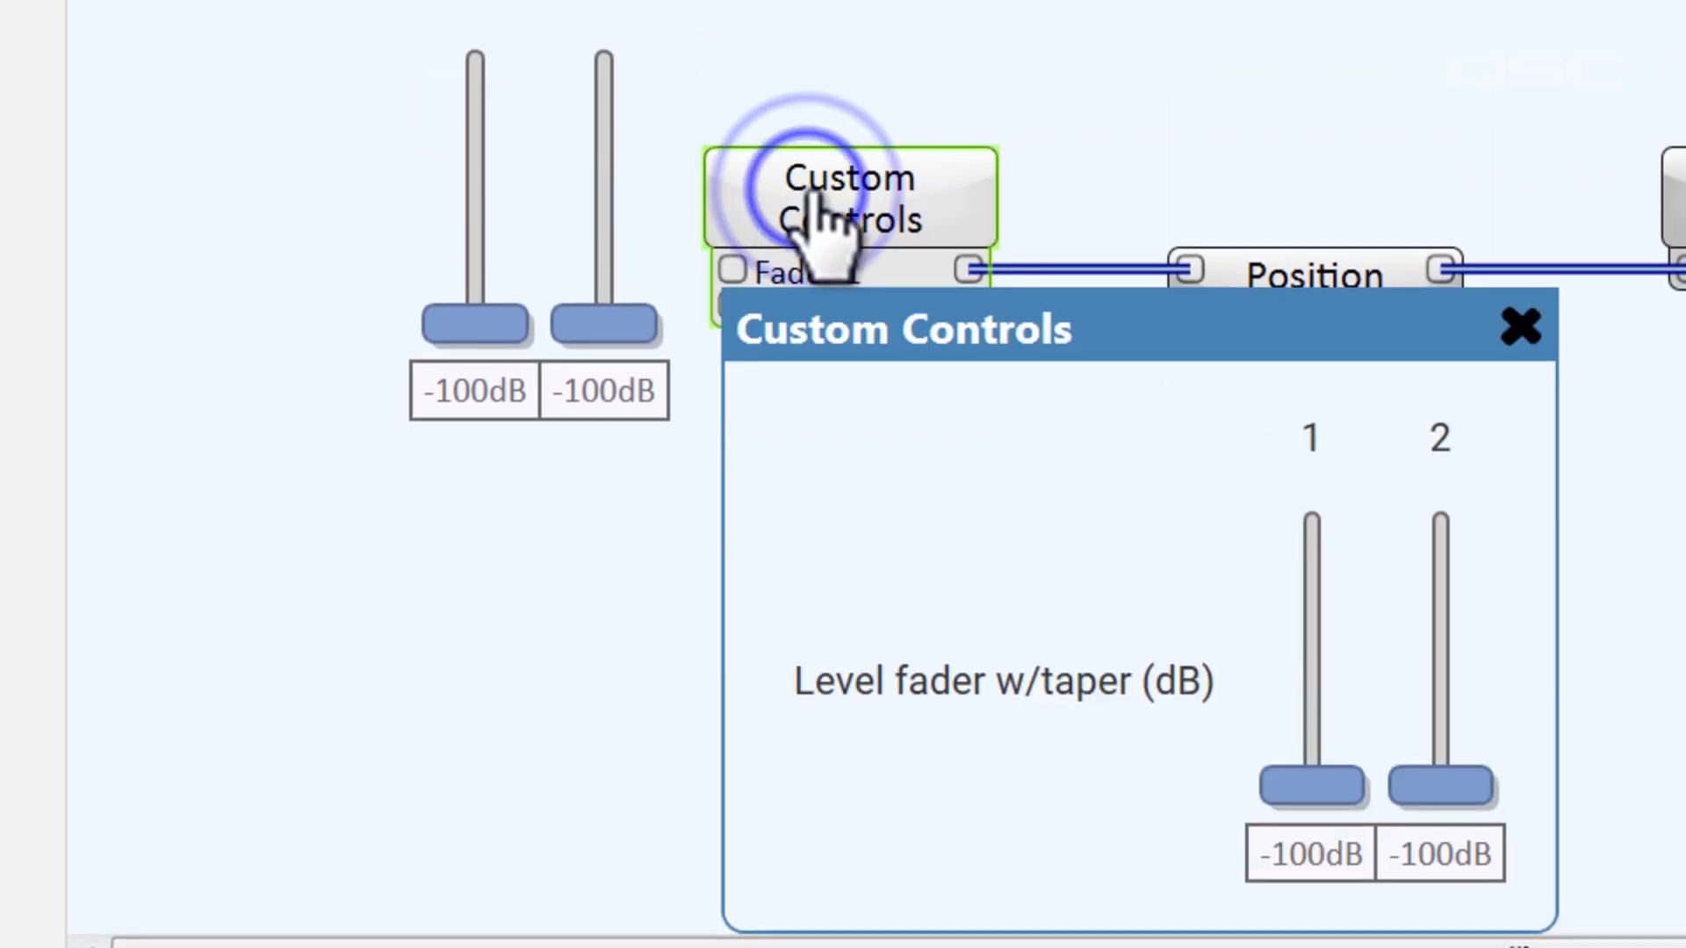
click(1520, 327)
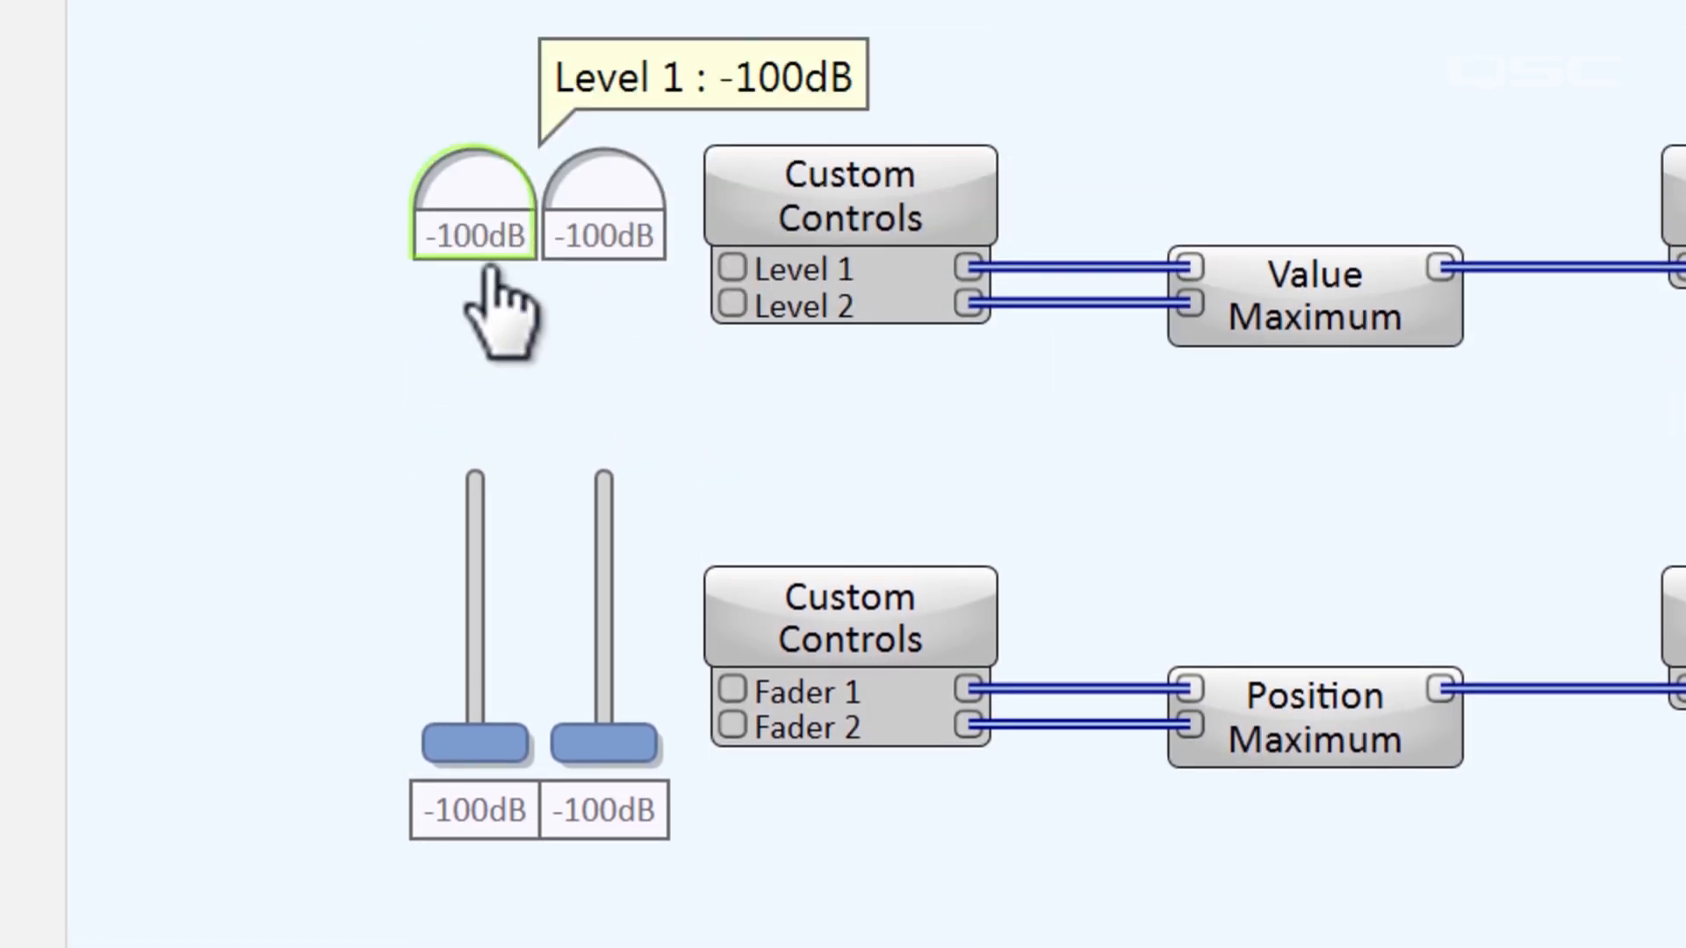
drag(512, 736, 511, 683)
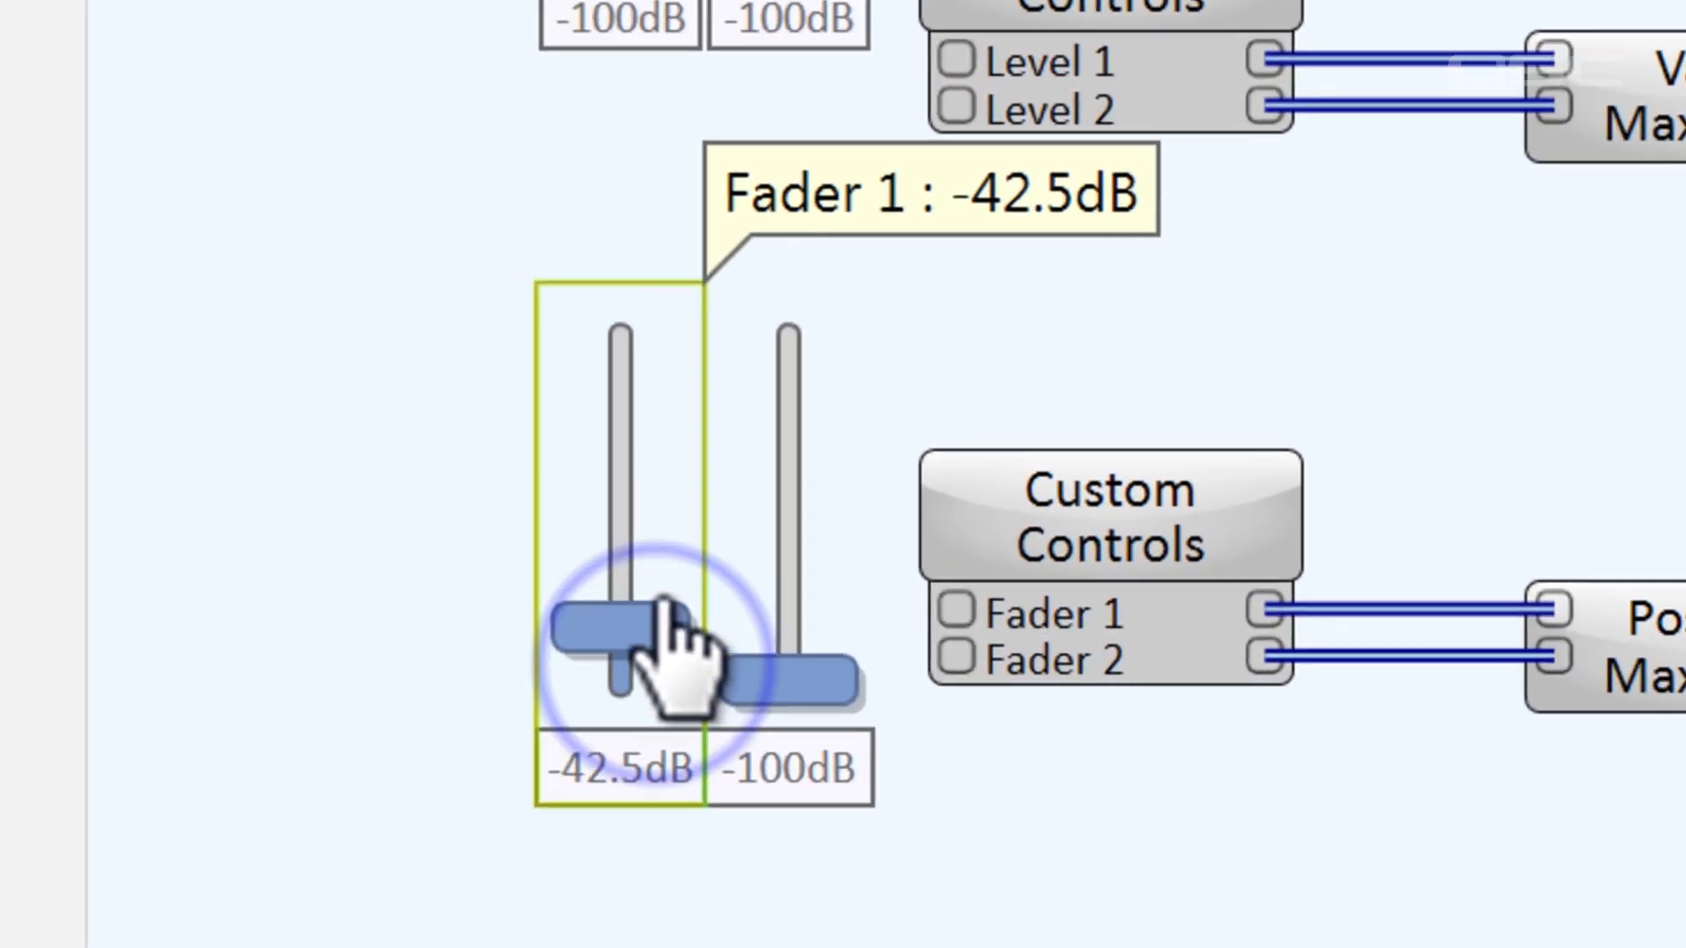
mouse_move(665, 604)
mouse_down()
mouse_move(664, 377)
mouse_move(668, 611)
mouse_up()
drag(791, 552, 779, 783)
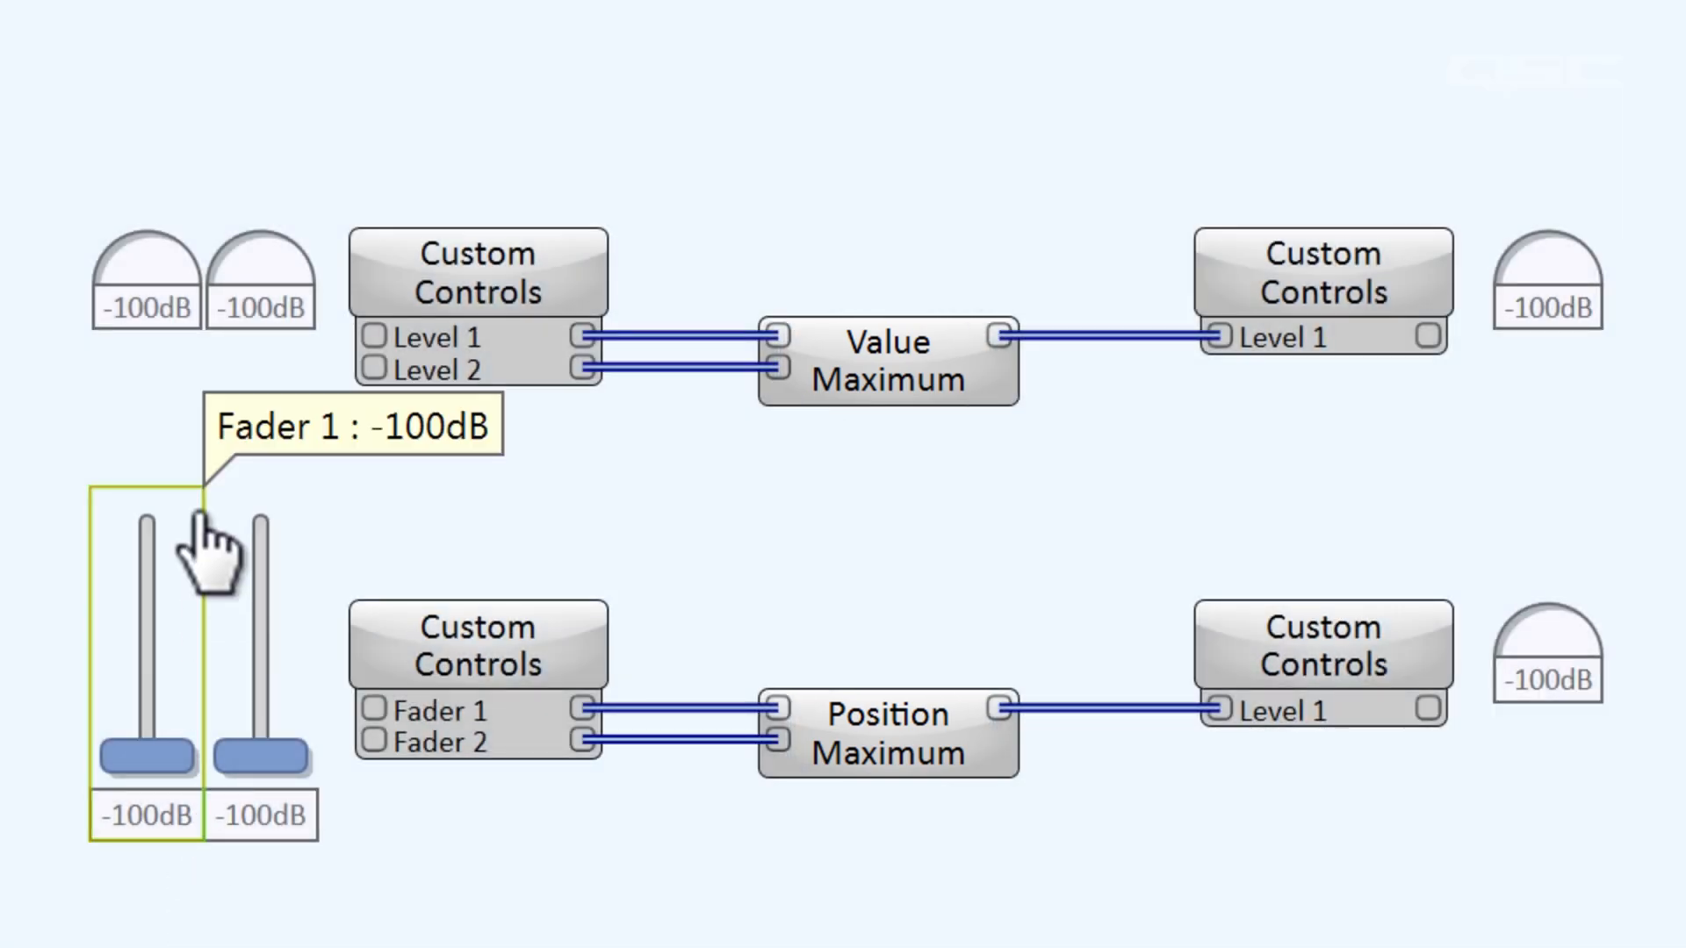
Set the Level 1 knob feeding Value Maximum to -20 dB, and raise Fader 1 feeding Position Maximum to -2.85 dB.
drag(158, 279, 392, 276)
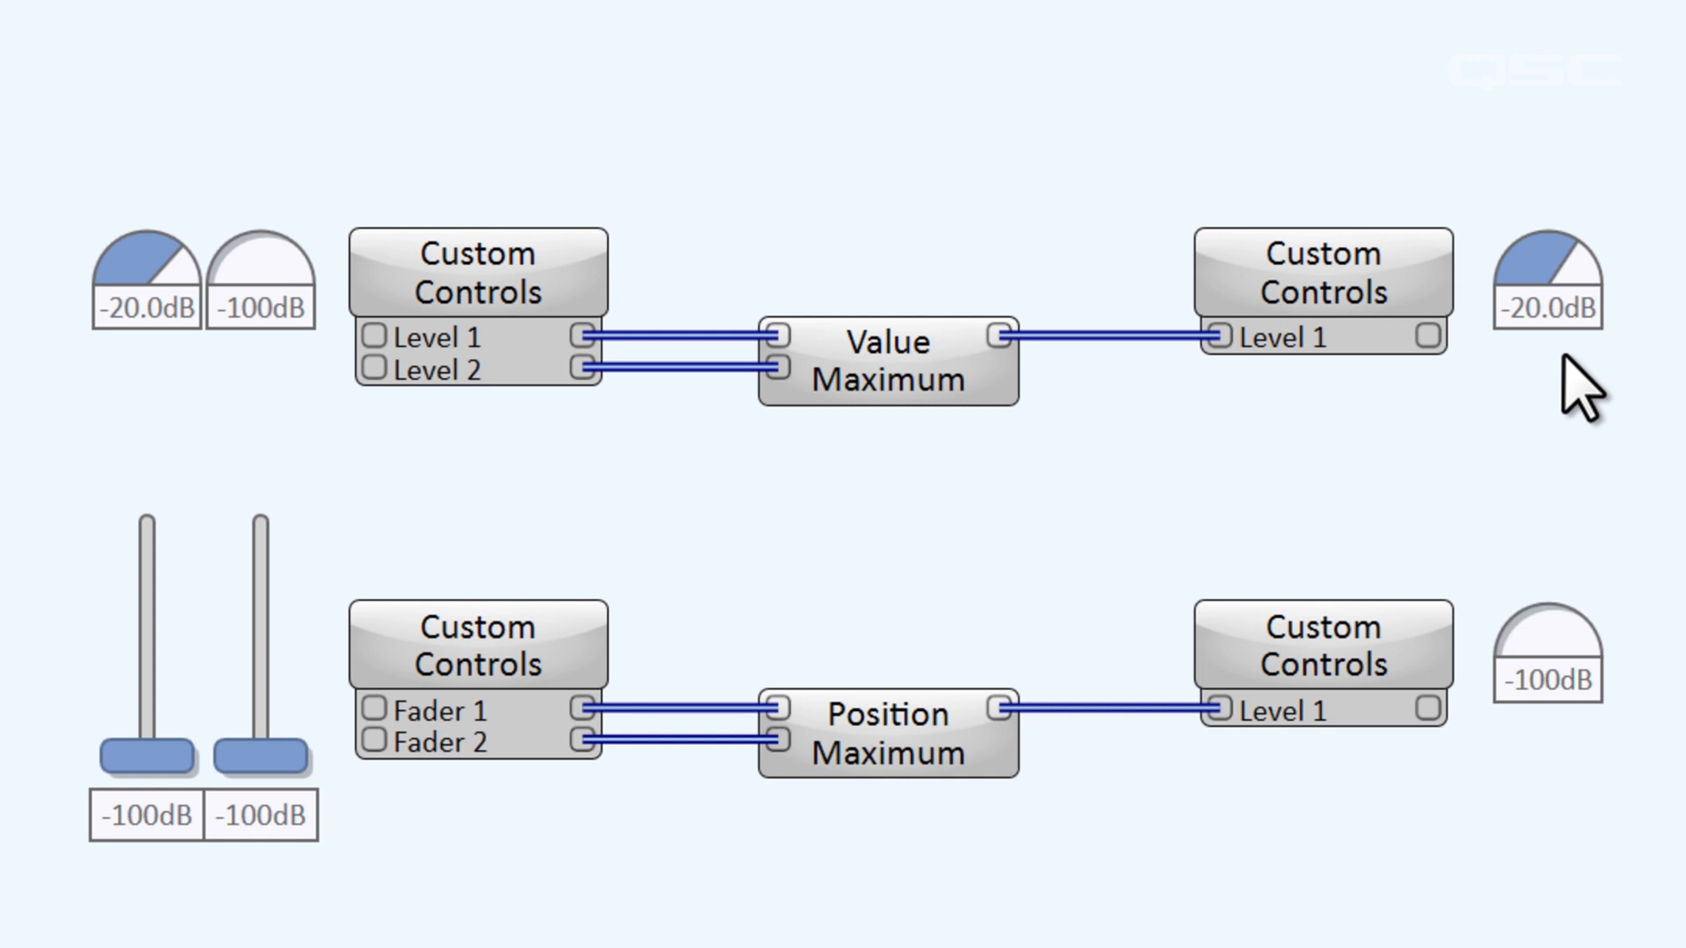
click(158, 771)
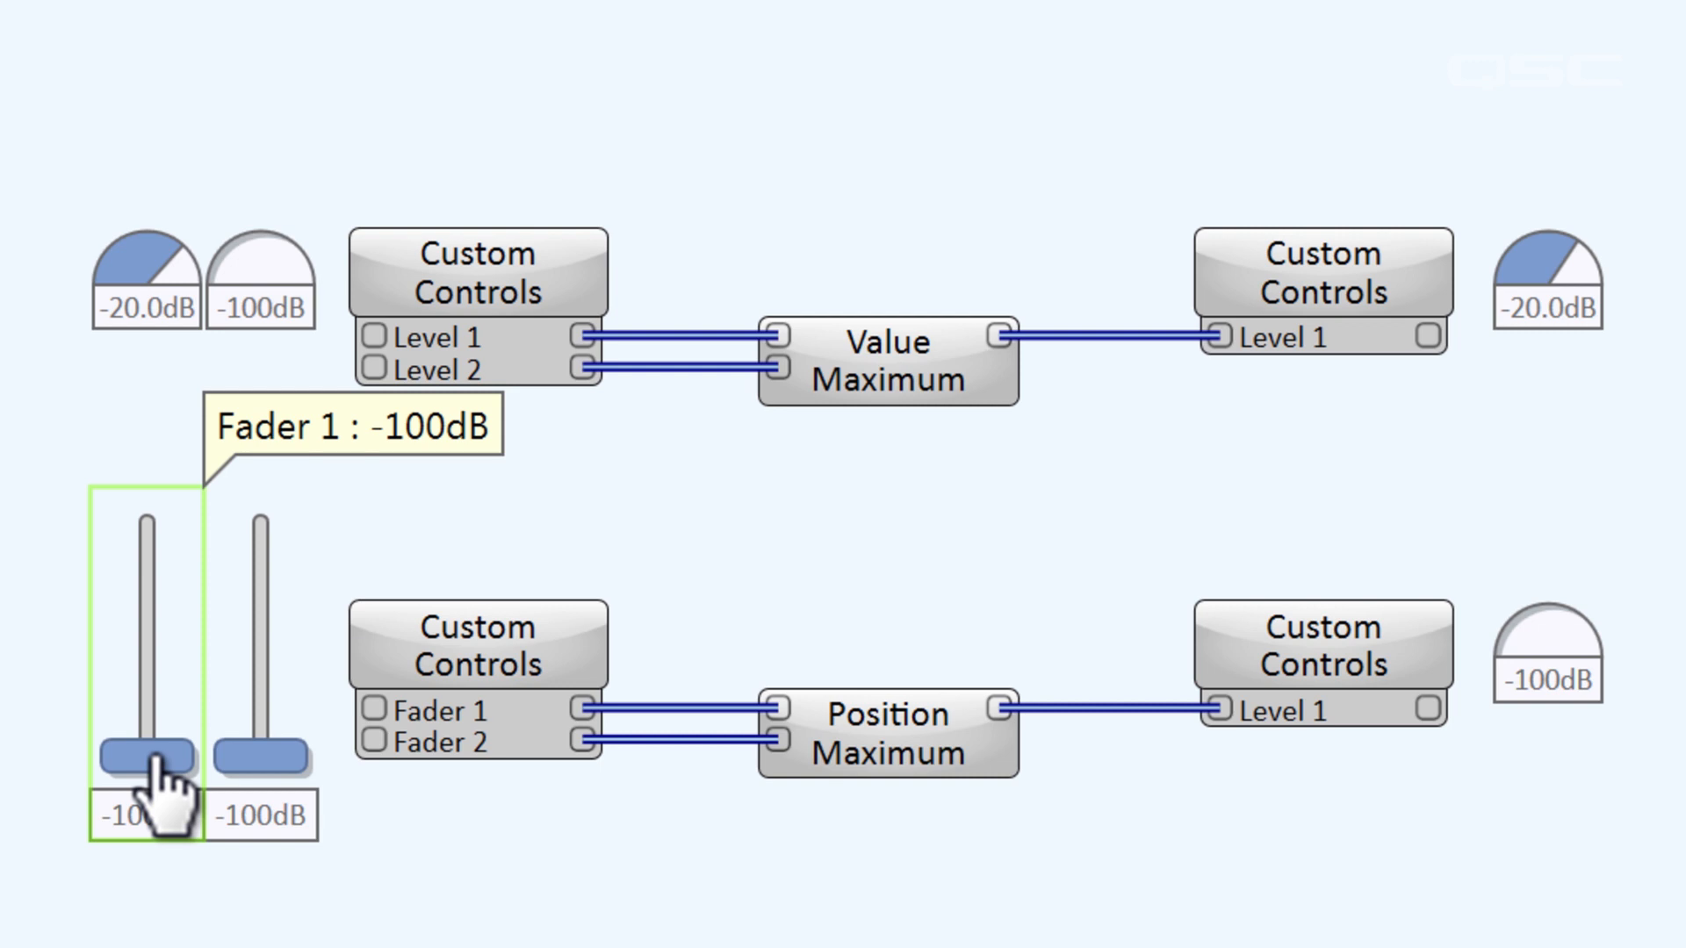
mouse_move(158, 771)
mouse_down()
mouse_move(180, 625)
mouse_move(187, 658)
mouse_up()
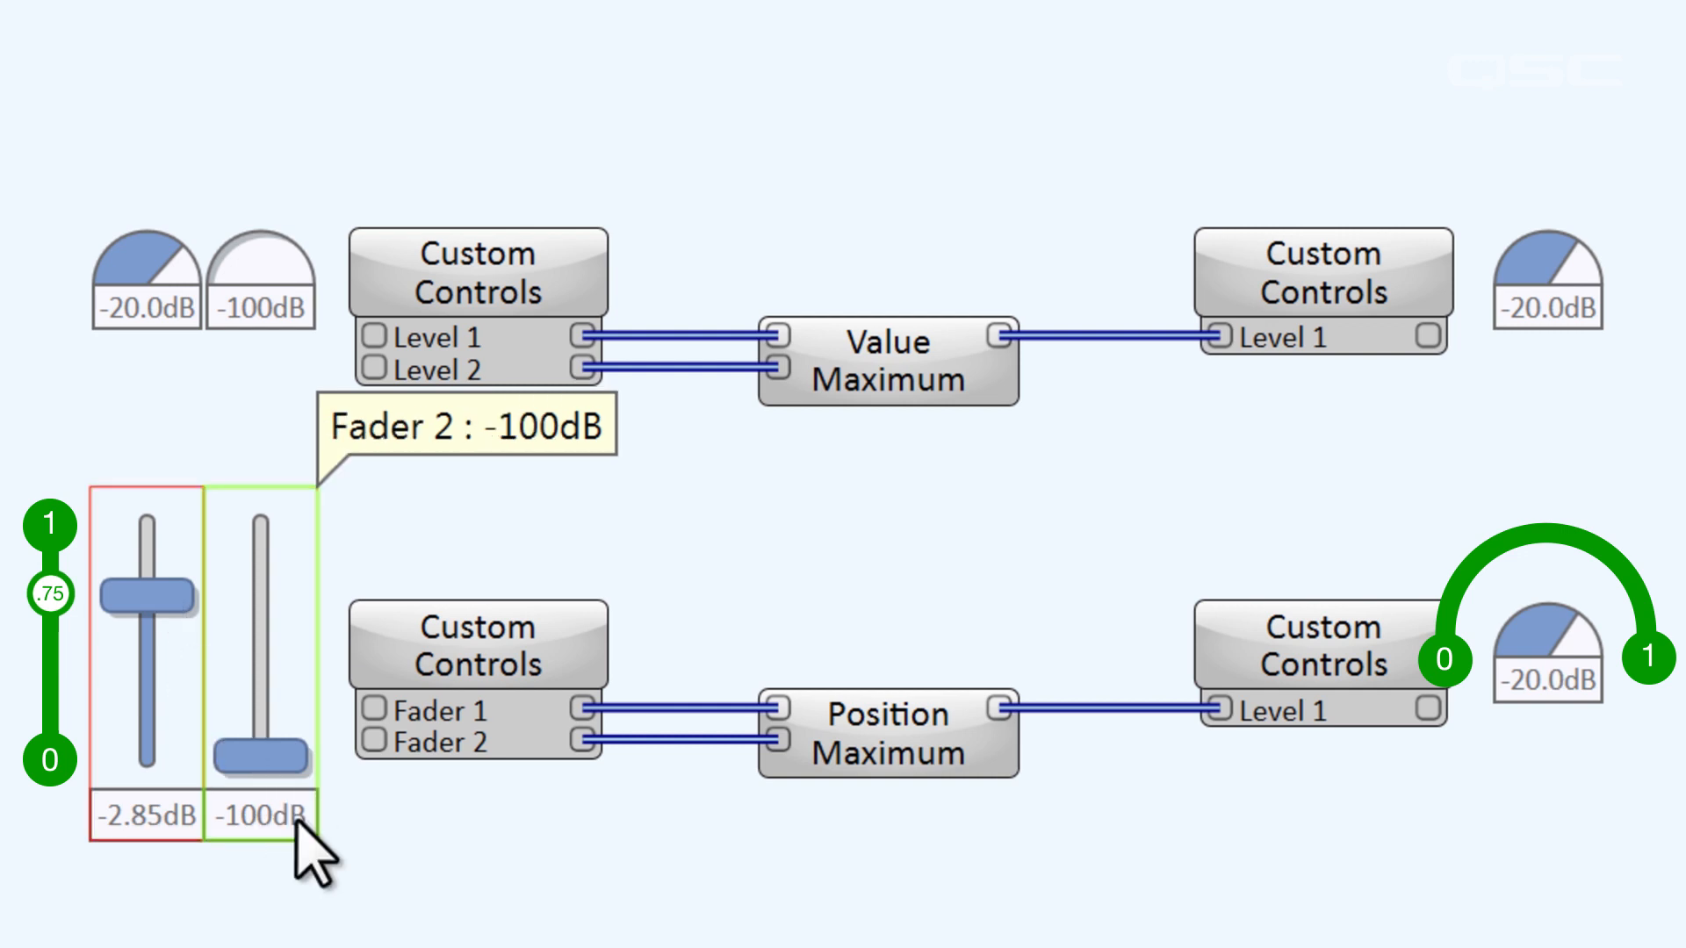
click(1548, 742)
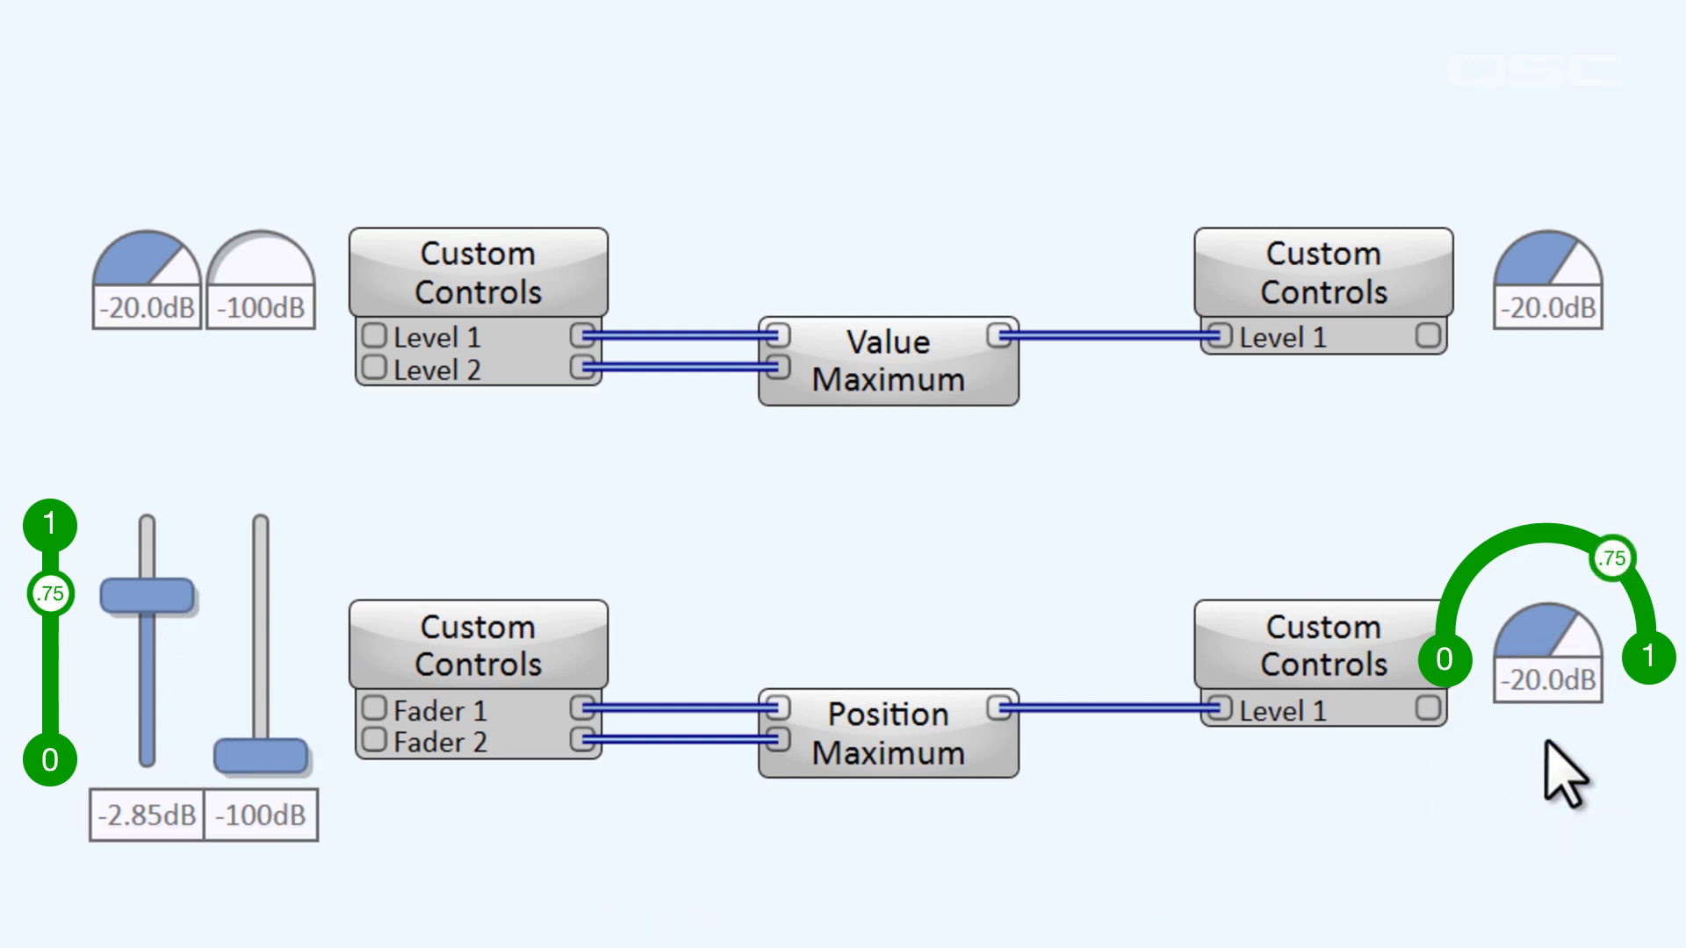